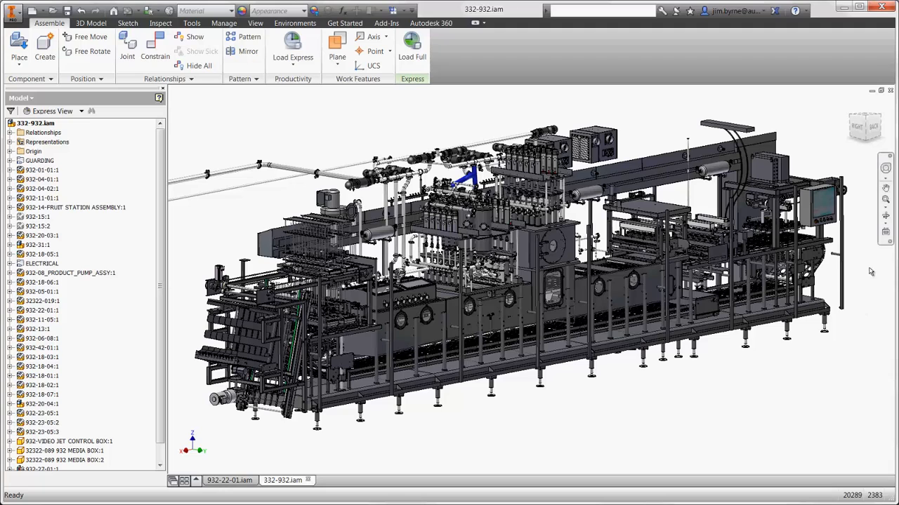
- Isolate the 932-05-01 and 932-22-01 subassemblies near the control panel end of the machine
{"action": "left_click", "coordinate": [886, 201]}
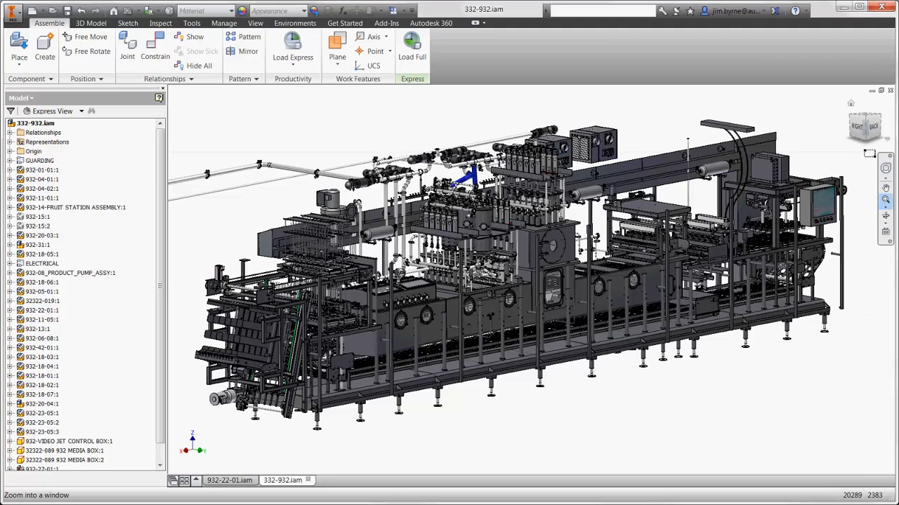
{"action": "left_click_drag", "start_coordinate": [865, 151], "coordinate": [682, 302]}
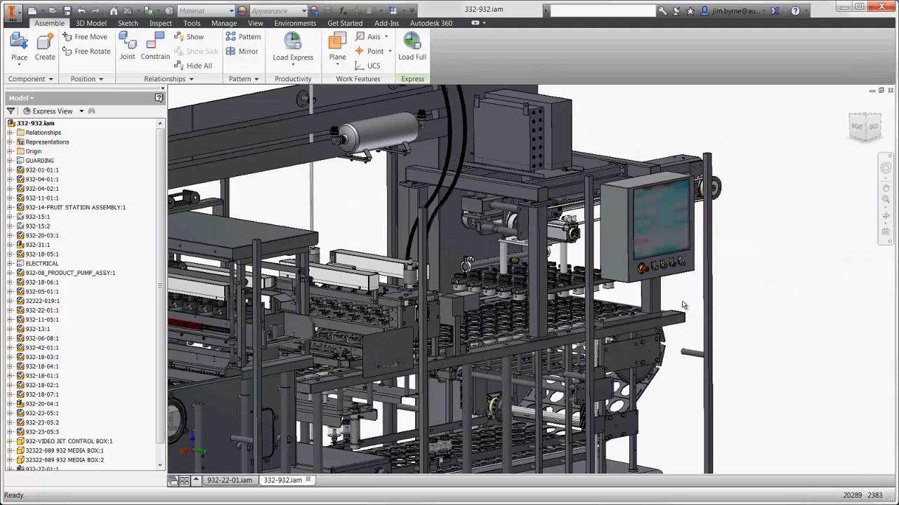
{"action": "left_click", "coordinate": [580, 291]}
{"action": "left_click", "coordinate": [548, 360], "text": "ctrl"}
{"action": "right_click", "coordinate": [548, 360]}
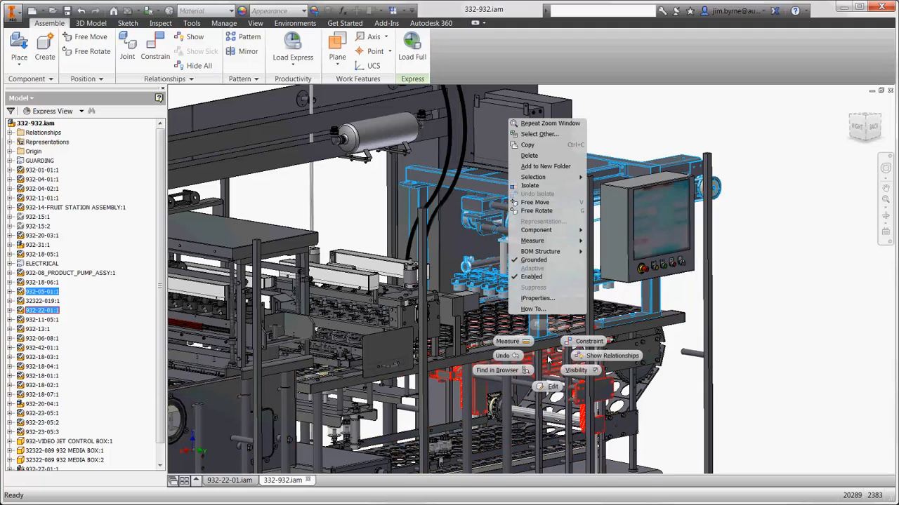
{"action": "left_click", "coordinate": [533, 185]}
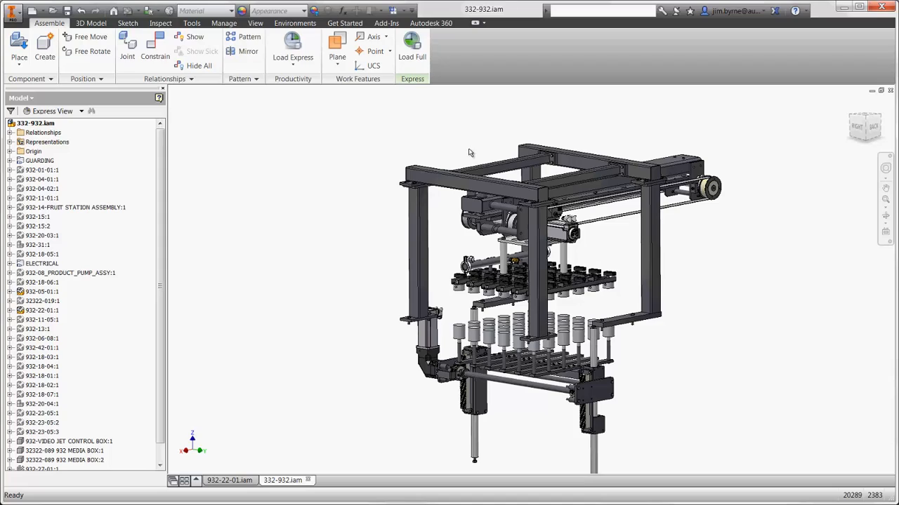
- Inspect the isolated subassemblies up close, and close the 332-932 assembly to return to 932-22-01
{"action": "scroll", "coordinate": [469, 153], "scroll_direction": "up", "scroll_amount": 3}
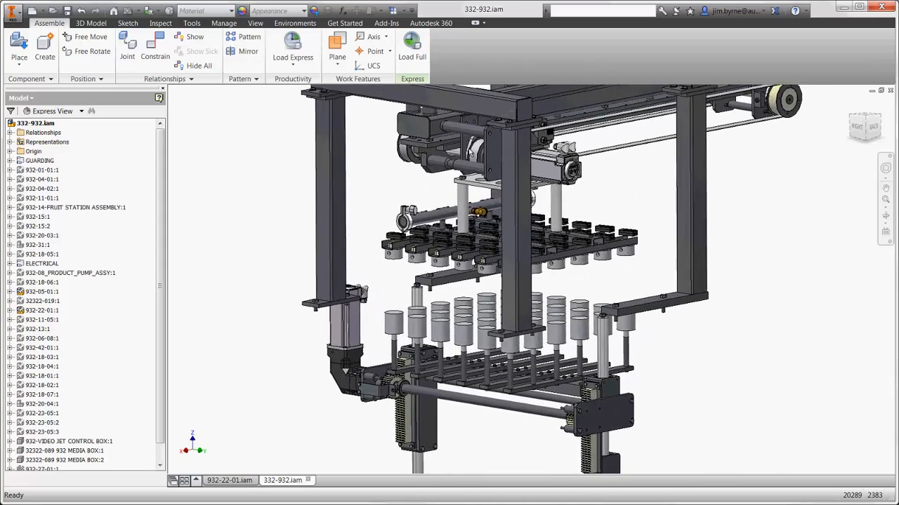
{"action": "scroll", "coordinate": [469, 153], "scroll_direction": "up", "scroll_amount": 3}
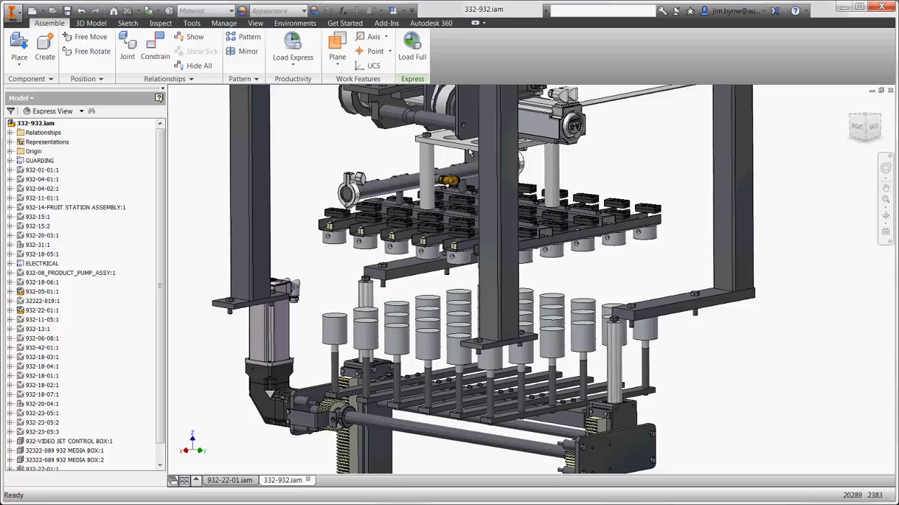
{"action": "left_click", "coordinate": [469, 152]}
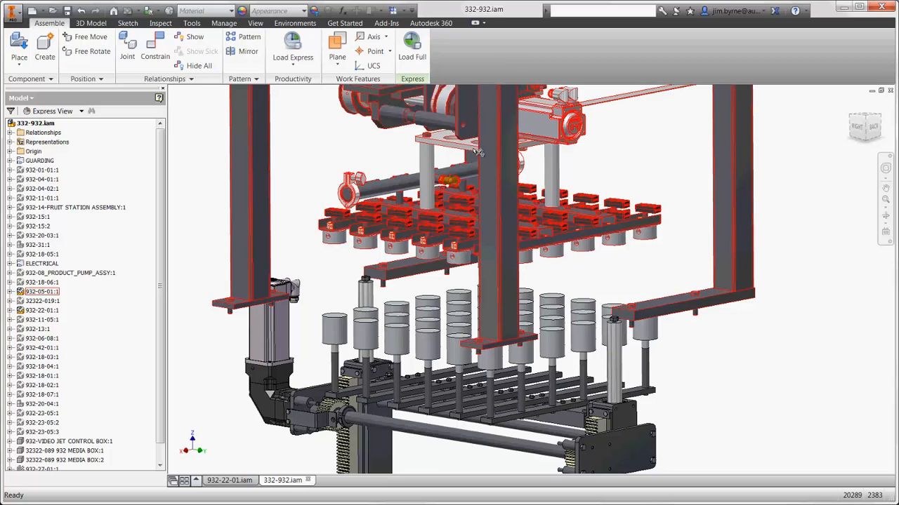
{"action": "left_click", "coordinate": [596, 151]}
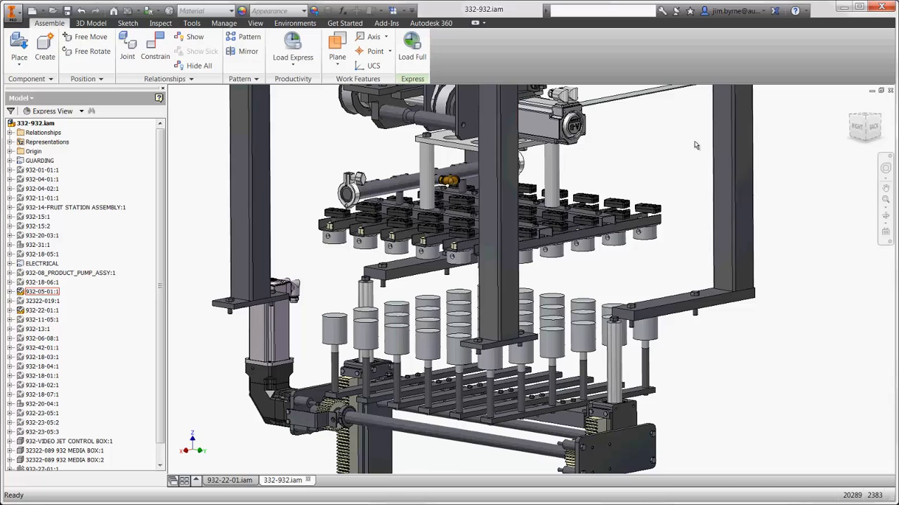
{"action": "left_click", "coordinate": [889, 93]}
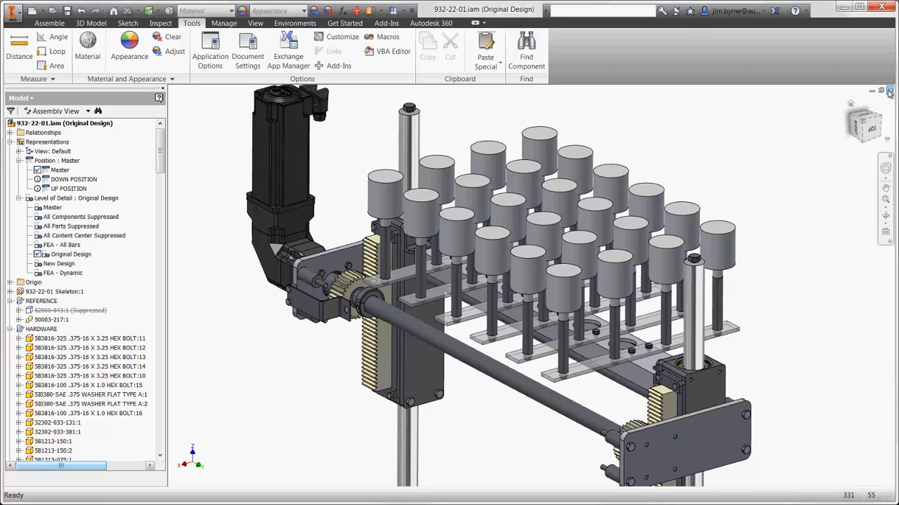
- Open the flat bar part 71007-079 and set its Length parameter to 22.5 in + 0.625 in + 0.625 in
{"action": "right_click", "coordinate": [589, 370]}
{"action": "left_click", "coordinate": [590, 339]}
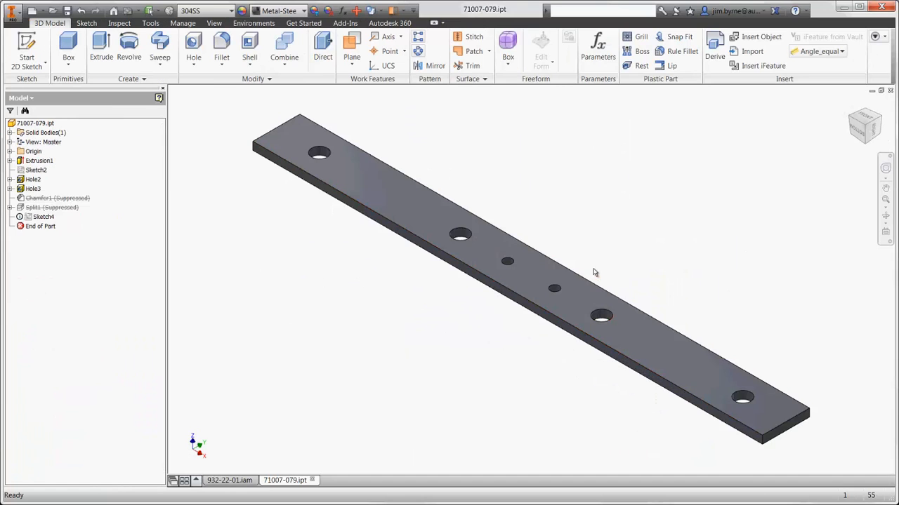
{"action": "left_click", "coordinate": [596, 63]}
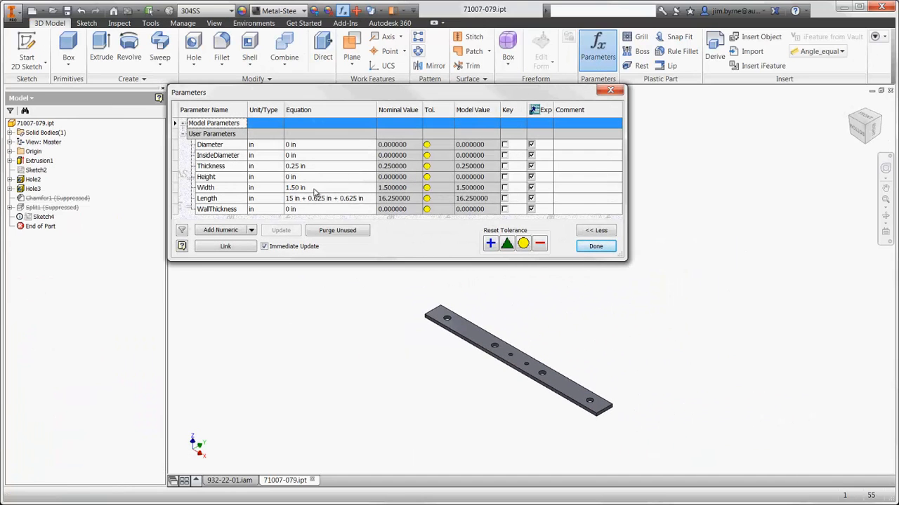
{"action": "left_click", "coordinate": [290, 200]}
{"action": "double_click", "coordinate": [288, 200]}
{"action": "type", "text": "22.5"}
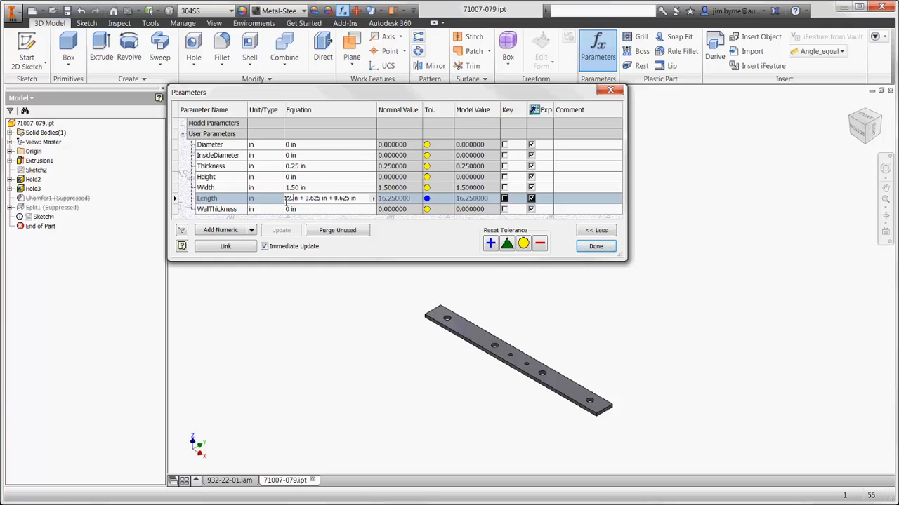
{"action": "key", "text": "Return"}
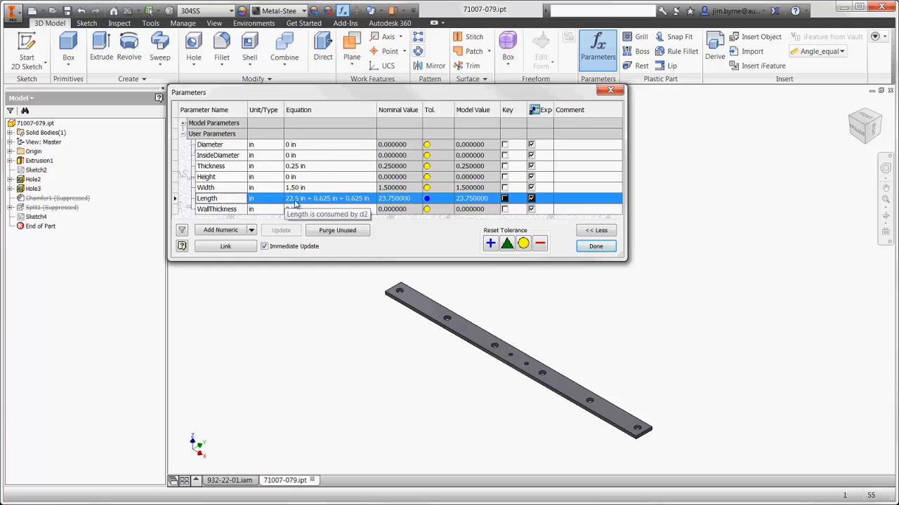
{"action": "left_click", "coordinate": [580, 246]}
- Return to the 932-22-01 assembly, show the New Design level of detail, and switch to FEA - All Bars
{"action": "left_click", "coordinate": [213, 480]}
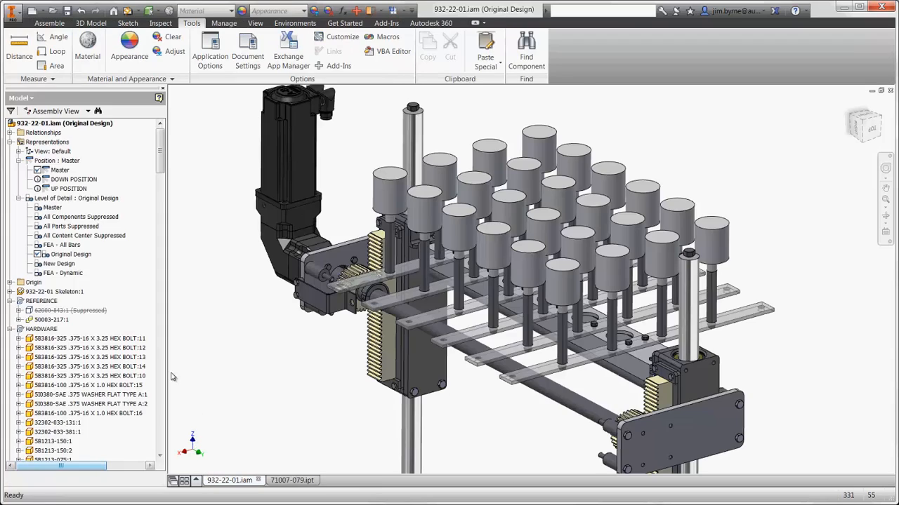
{"action": "double_click", "coordinate": [62, 266]}
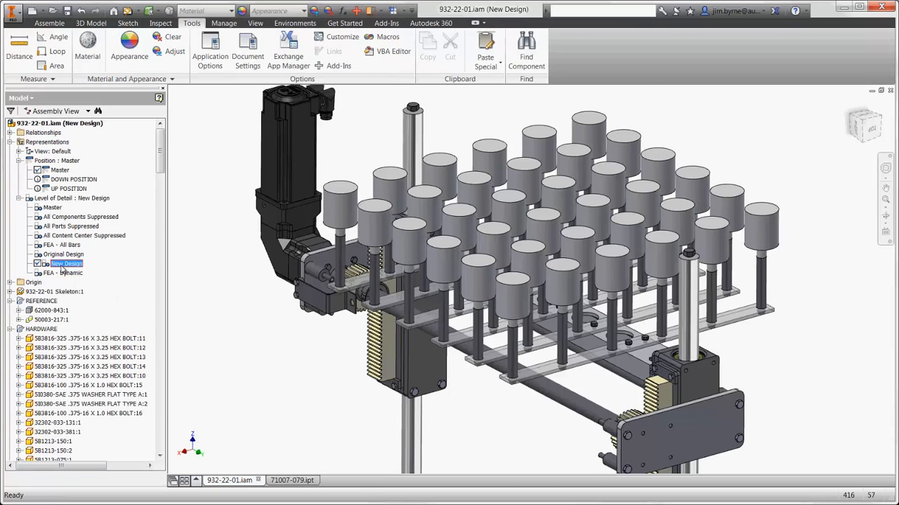
{"action": "double_click", "coordinate": [65, 245]}
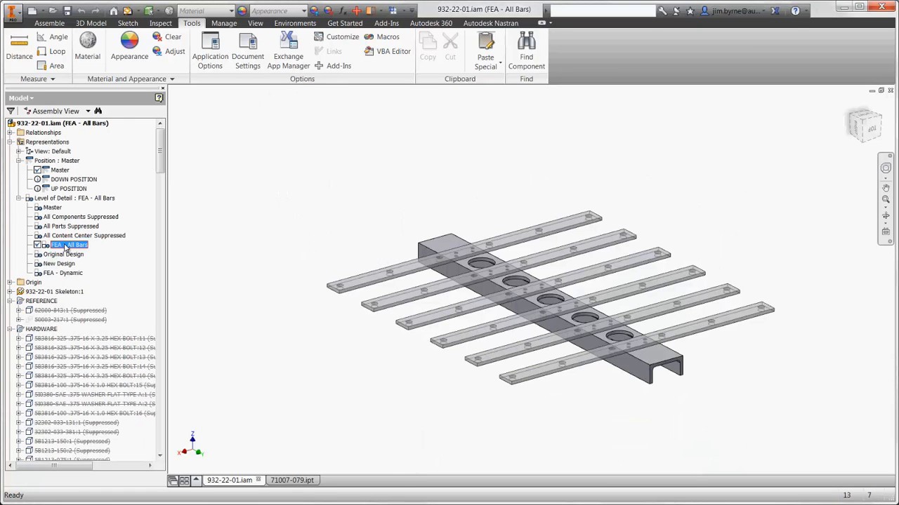
{"action": "key", "text": "Home"}
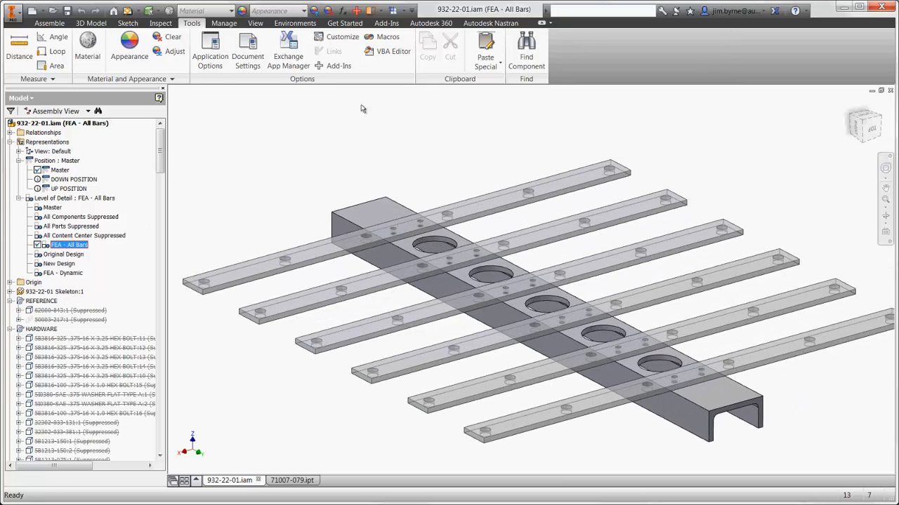
- Show the Autodesk Nastran model tree and change the type of Analysis 1 to Normal Modes
{"action": "left_click", "coordinate": [490, 23]}
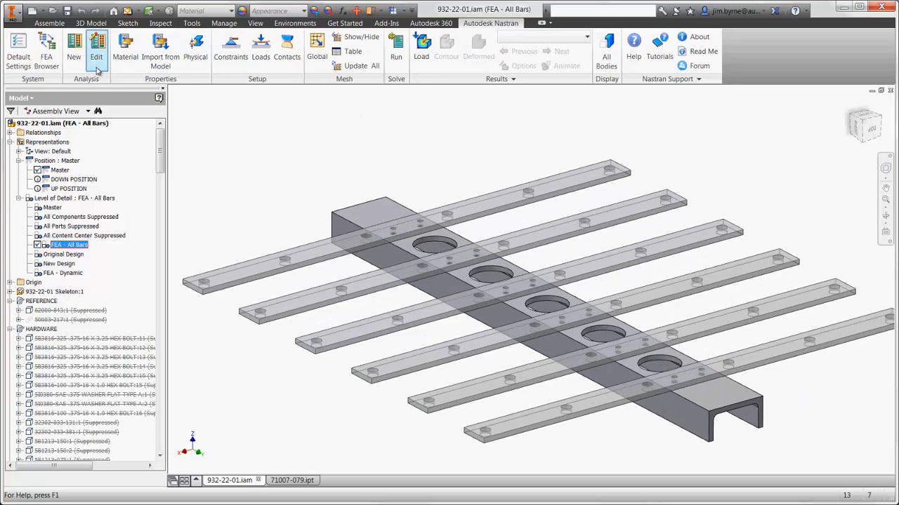
{"action": "left_click", "coordinate": [46, 56]}
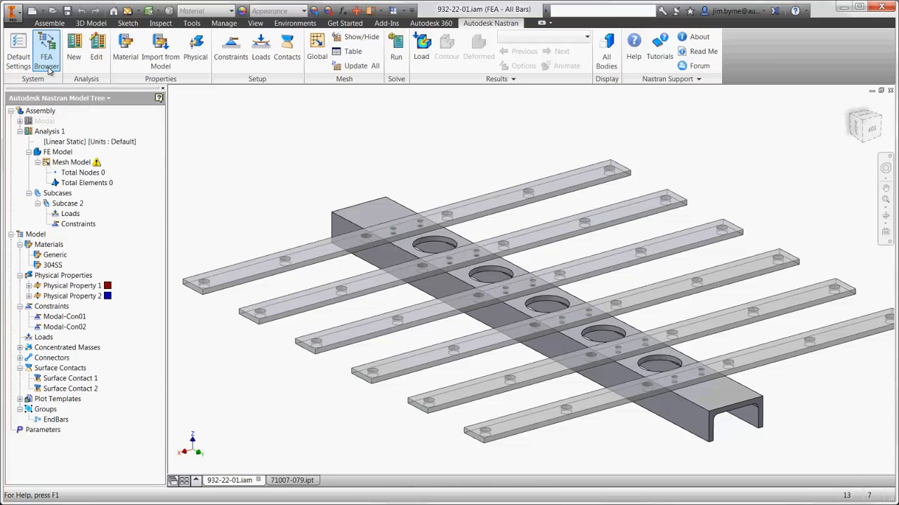
{"action": "left_click", "coordinate": [68, 143]}
{"action": "right_click", "coordinate": [58, 133]}
{"action": "left_click", "coordinate": [71, 150]}
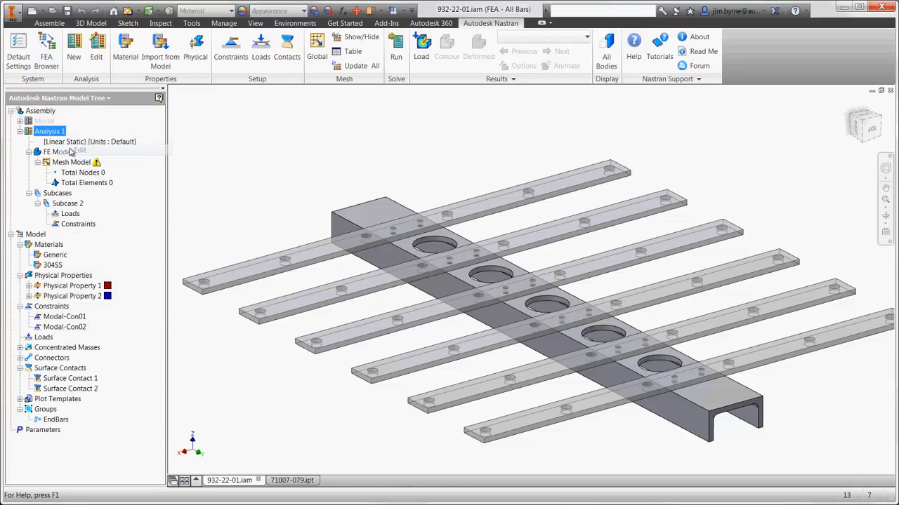
{"action": "left_click", "coordinate": [307, 155]}
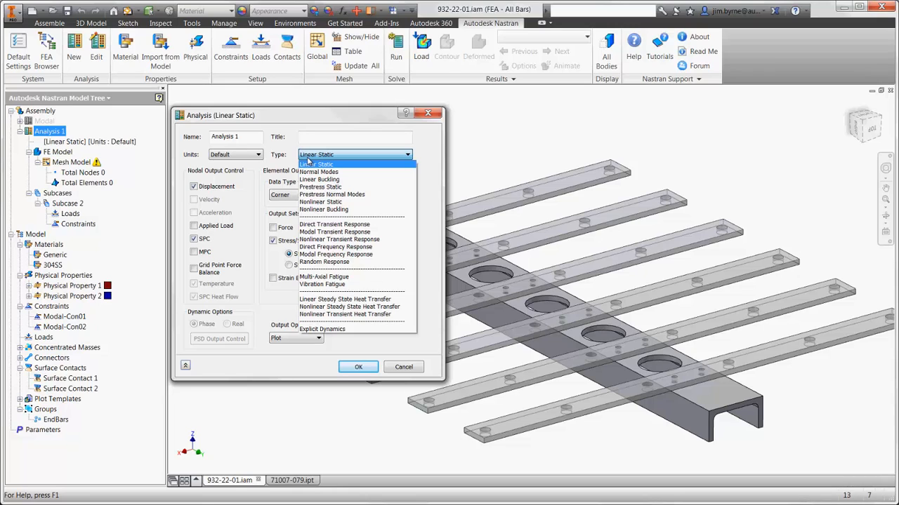
{"action": "left_click", "coordinate": [317, 172]}
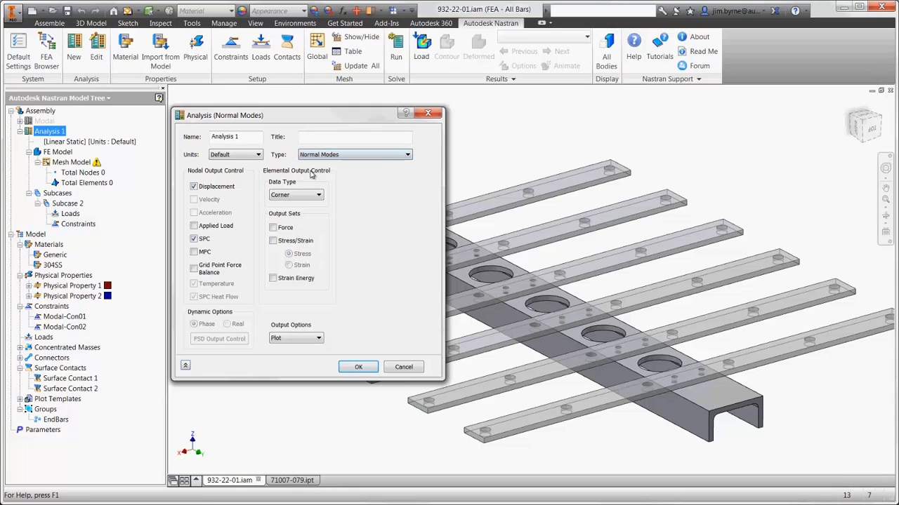
{"action": "left_click", "coordinate": [358, 367]}
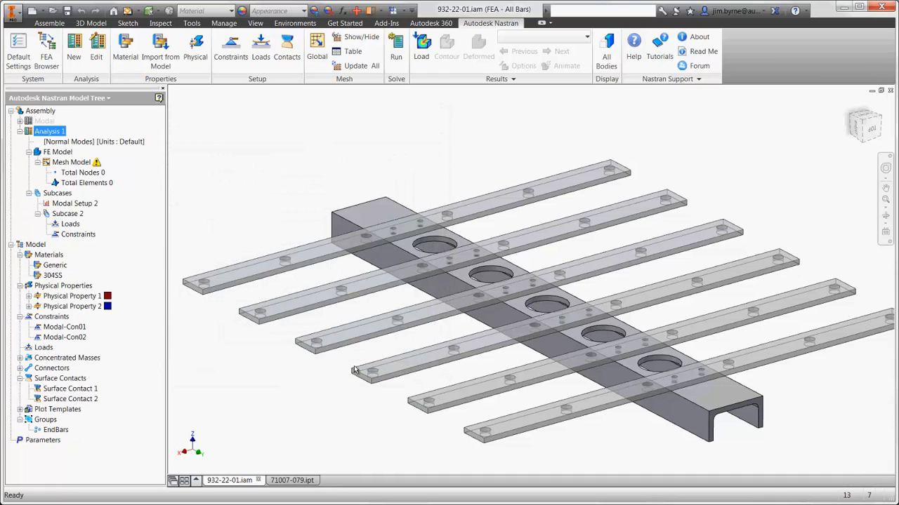
- Start a new physical property with shell elements and 304SS material, and enable associated geometry
{"action": "left_click", "coordinate": [197, 49]}
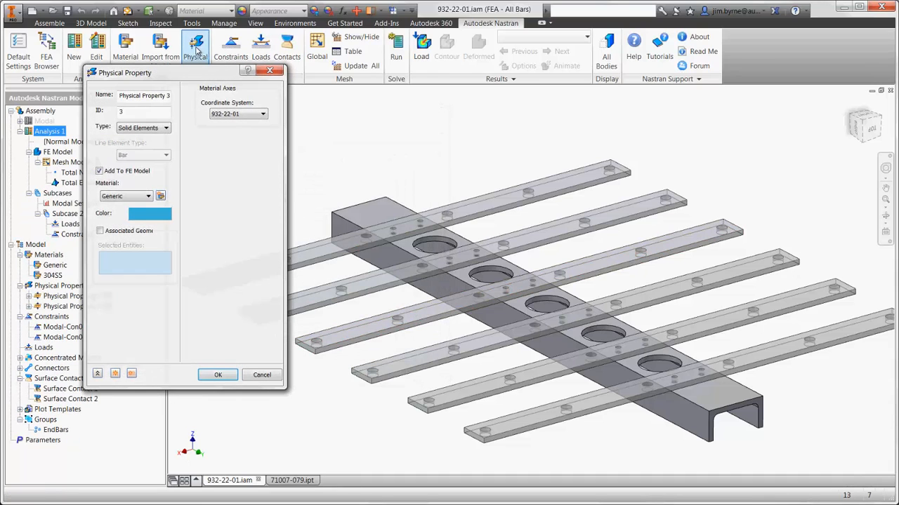
{"action": "left_click", "coordinate": [157, 129]}
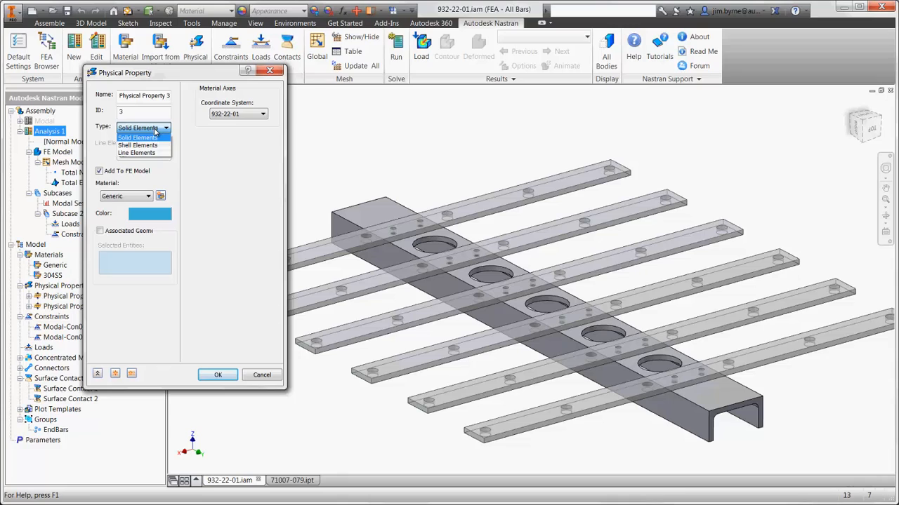
{"action": "left_click", "coordinate": [138, 145]}
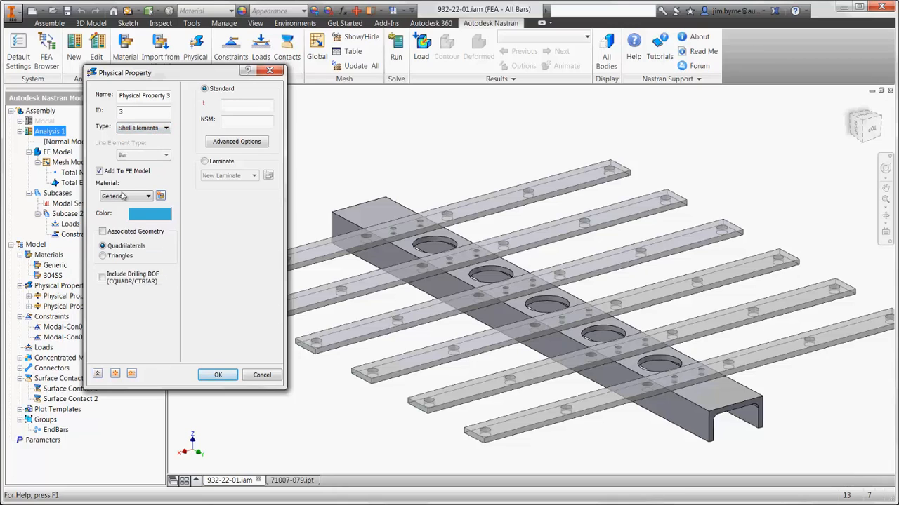
{"action": "left_click", "coordinate": [121, 197]}
{"action": "left_click", "coordinate": [112, 213]}
{"action": "left_click", "coordinate": [103, 231]}
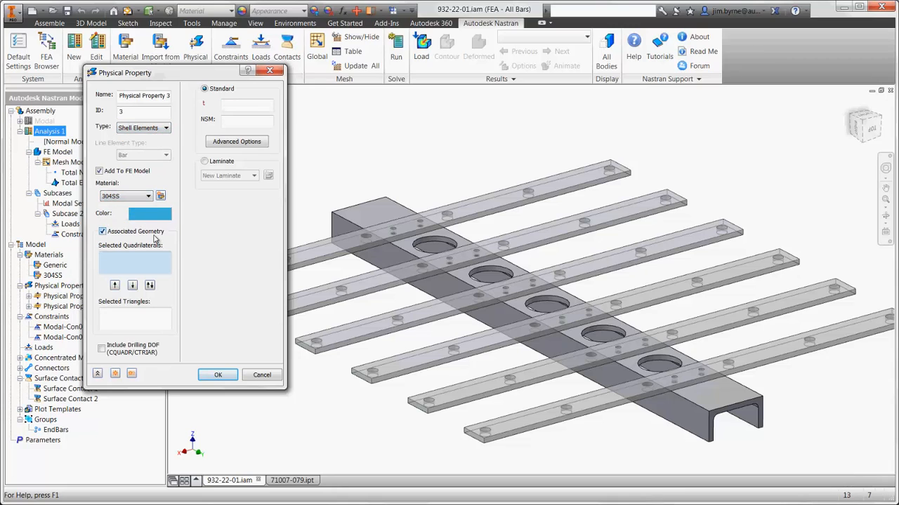
- Assign the three outer faces of the channel and the underside faces of all six bars to the shell property
{"action": "left_click", "coordinate": [335, 227]}
{"action": "left_click", "coordinate": [368, 214]}
{"action": "left_click", "coordinate": [394, 205]}
{"action": "middle_click_drag", "start_coordinate": [394, 208], "coordinate": [393, 205], "text": "shift"}
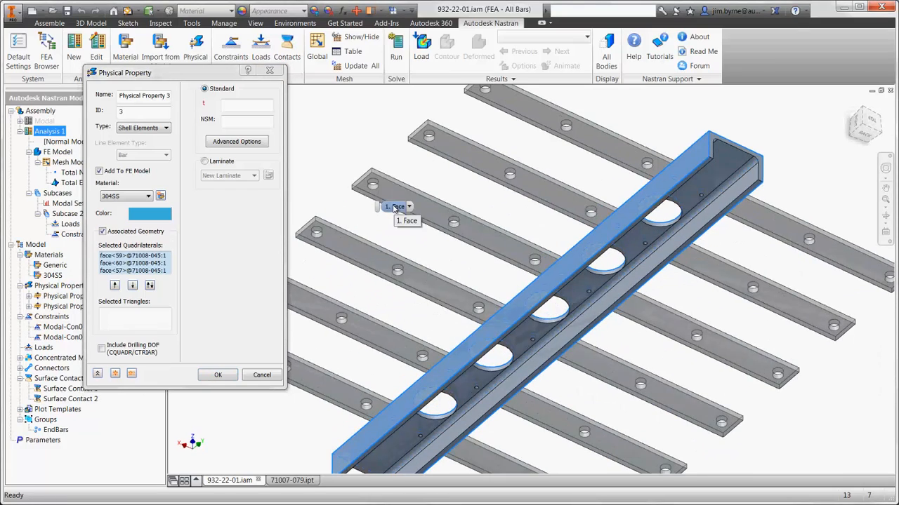
{"action": "left_click", "coordinate": [319, 384]}
{"action": "left_click", "coordinate": [368, 332]}
{"action": "left_click", "coordinate": [412, 285]}
{"action": "left_click", "coordinate": [463, 233]}
{"action": "left_click", "coordinate": [535, 181]}
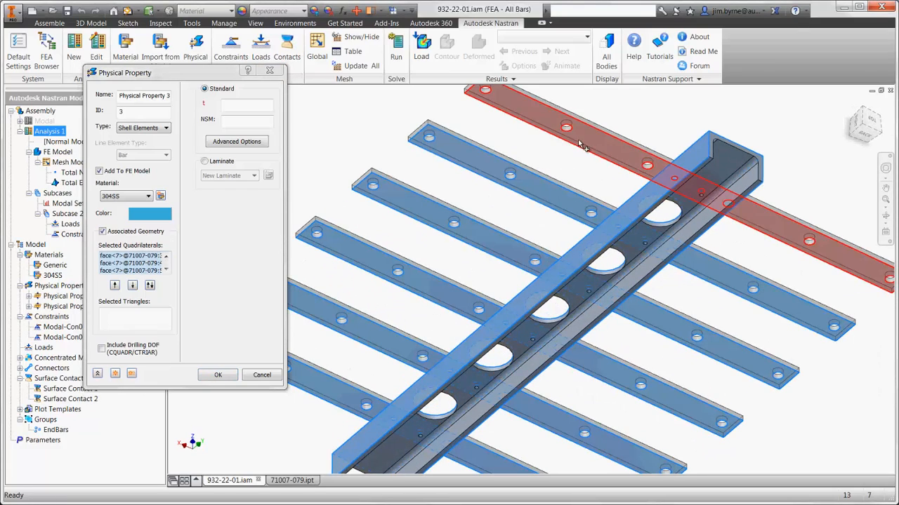
{"action": "left_click", "coordinate": [581, 141]}
- Set the shell property's thickness to 0.25 and create the property
{"action": "left_click", "coordinate": [267, 105]}
{"action": "type", "text": "0.25"}
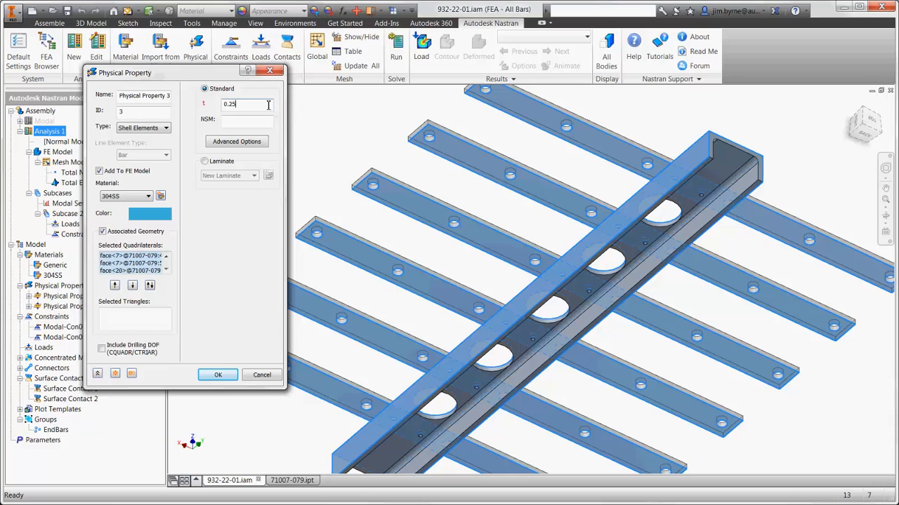
{"action": "left_click", "coordinate": [213, 375]}
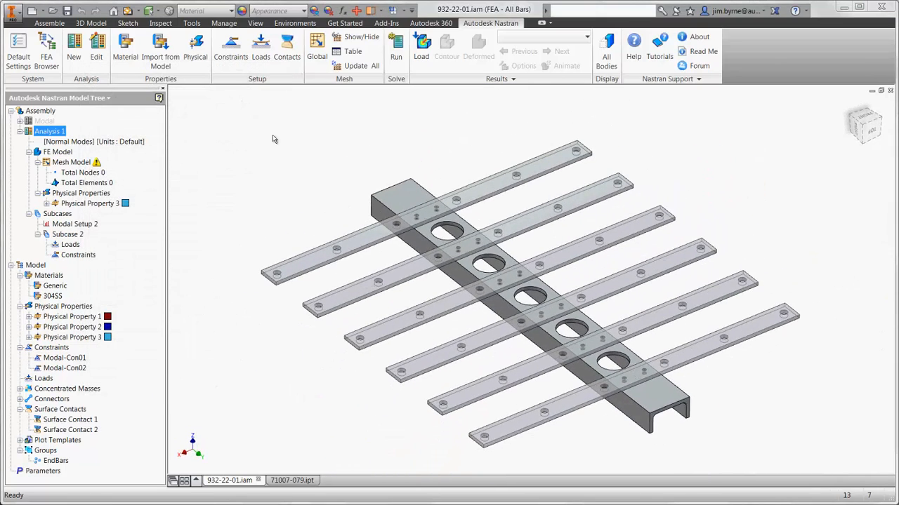
- Generate the global mesh with an element size of 0.375 in
{"action": "left_click", "coordinate": [317, 49]}
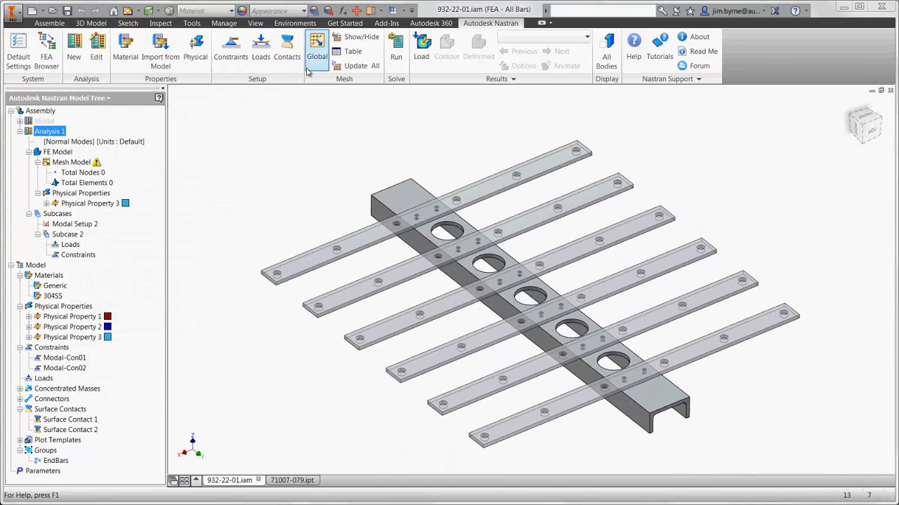
{"action": "double_click", "coordinate": [150, 106]}
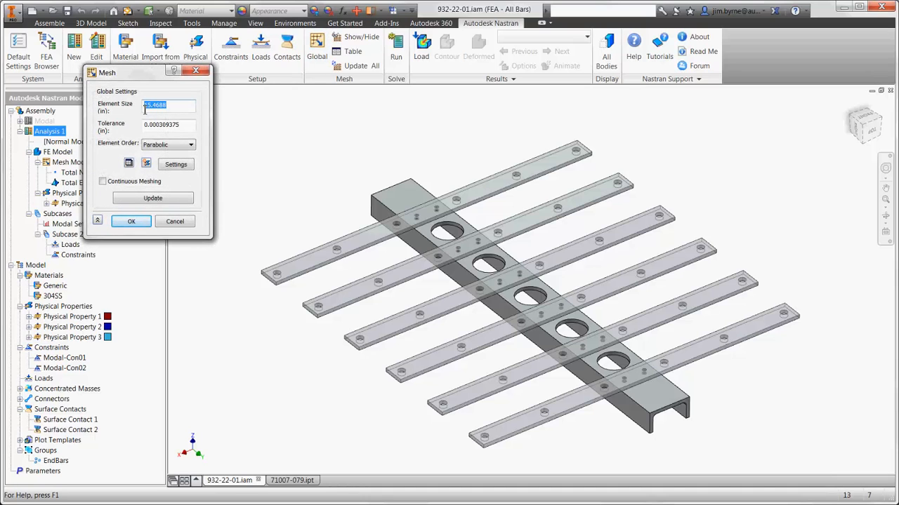
{"action": "type", "text": "0.375"}
{"action": "key", "text": "Return"}
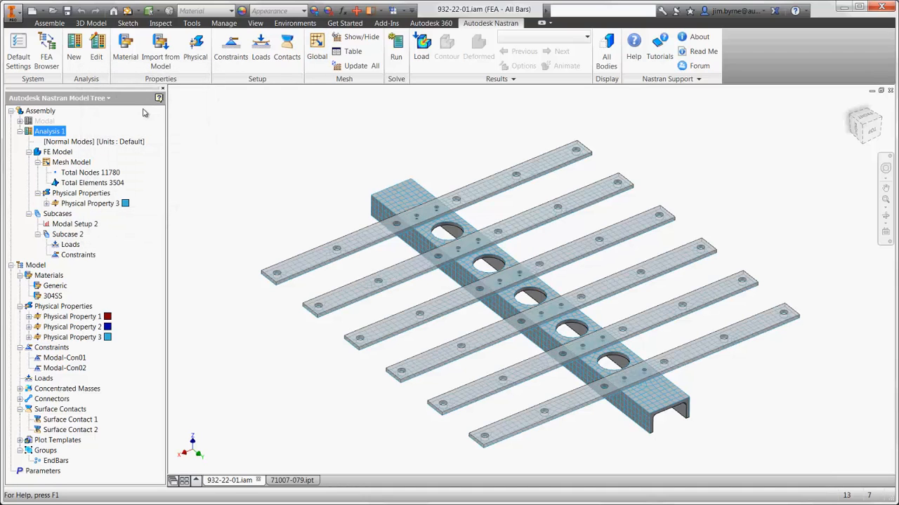
- Constrain the top edge at the far end of the channel in all degrees of freedom except Rx rotation
{"action": "left_click", "coordinate": [232, 57]}
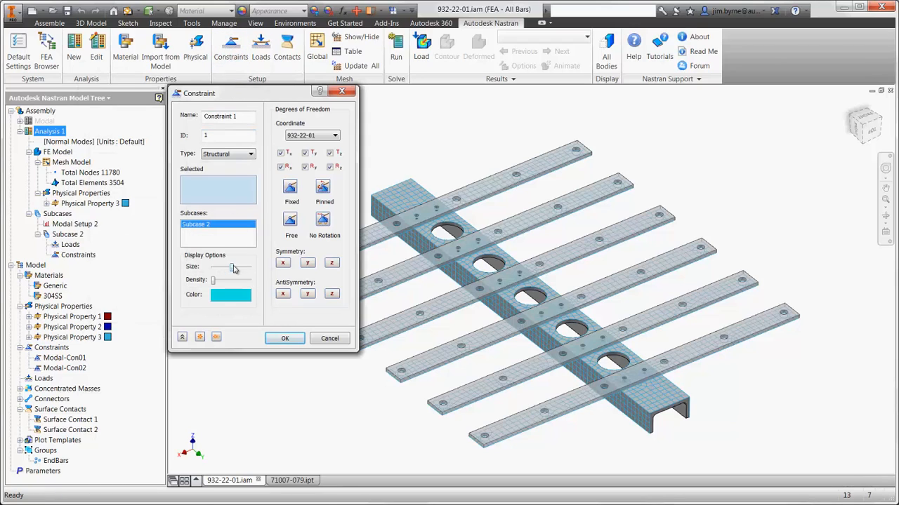
{"action": "left_click", "coordinate": [385, 187]}
{"action": "left_click", "coordinate": [282, 167]}
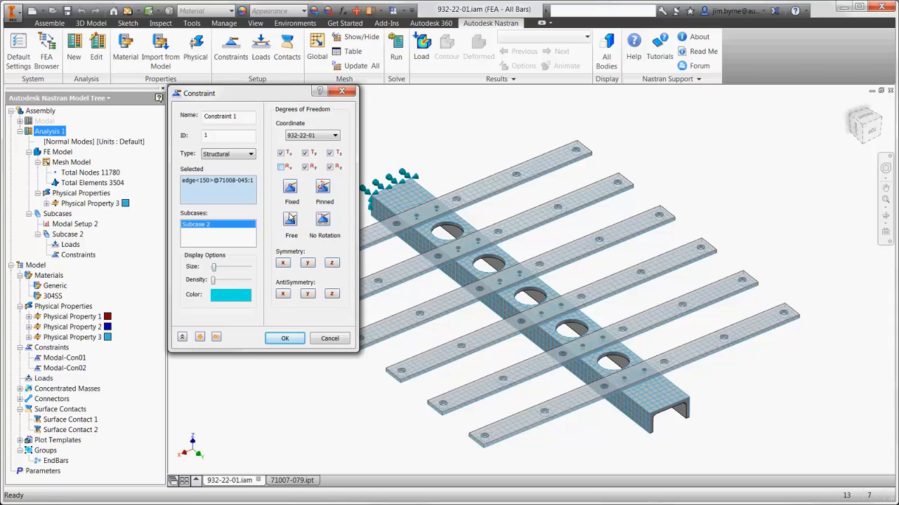
{"action": "left_click", "coordinate": [284, 338]}
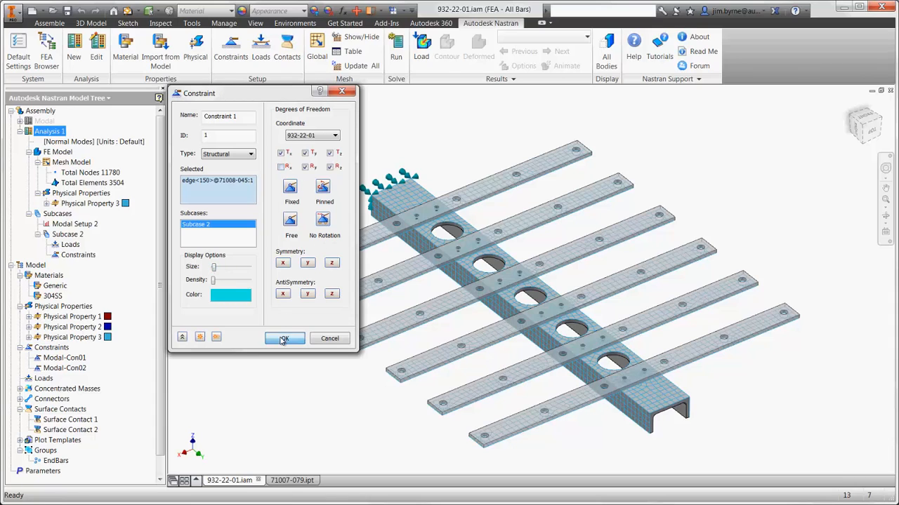
- Constrain the top edge at the channel's near end with Rx and Ty released, using the smallest symbol display size
{"action": "left_click", "coordinate": [231, 49]}
{"action": "left_click_drag", "start_coordinate": [232, 268], "coordinate": [214, 267]}
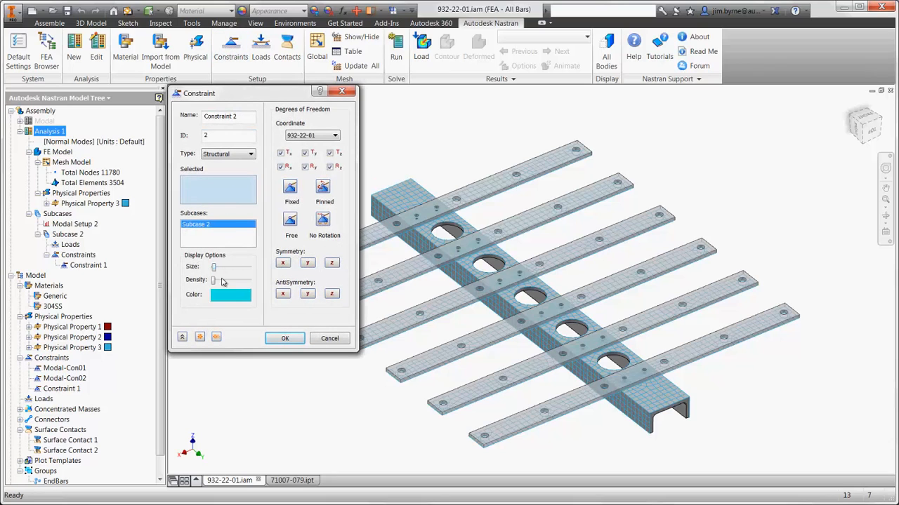
{"action": "left_click", "coordinate": [671, 411]}
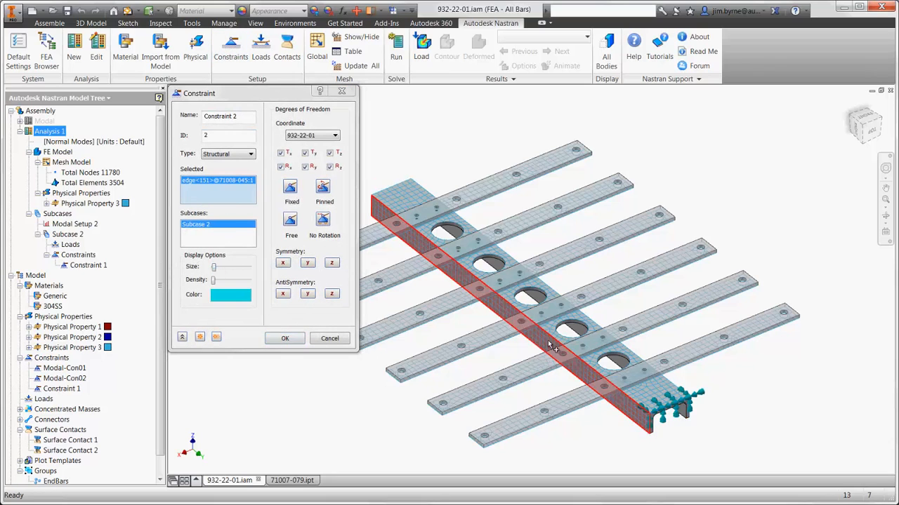
{"action": "left_click", "coordinate": [281, 167]}
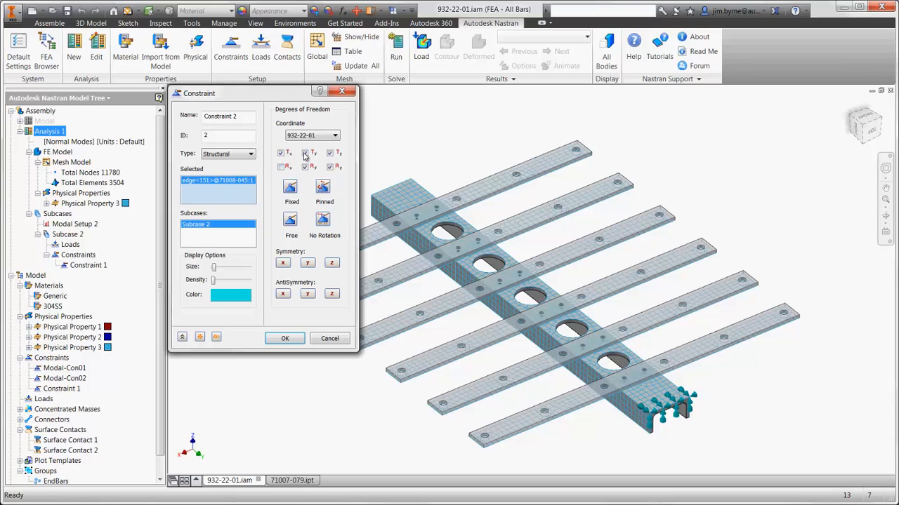
{"action": "left_click", "coordinate": [304, 153]}
{"action": "left_click", "coordinate": [285, 339]}
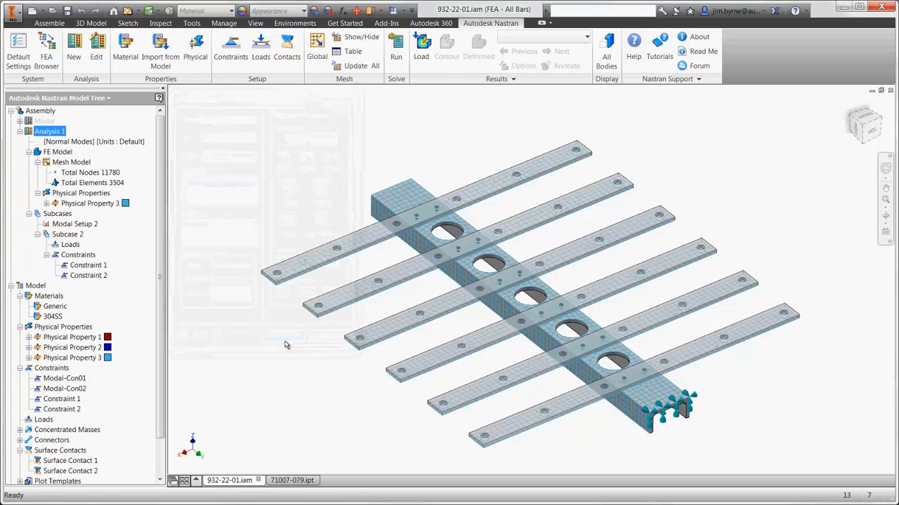
- Create an automatic surface contact of type Welded with a maximum activation distance of 1 in
{"action": "left_click", "coordinate": [287, 50]}
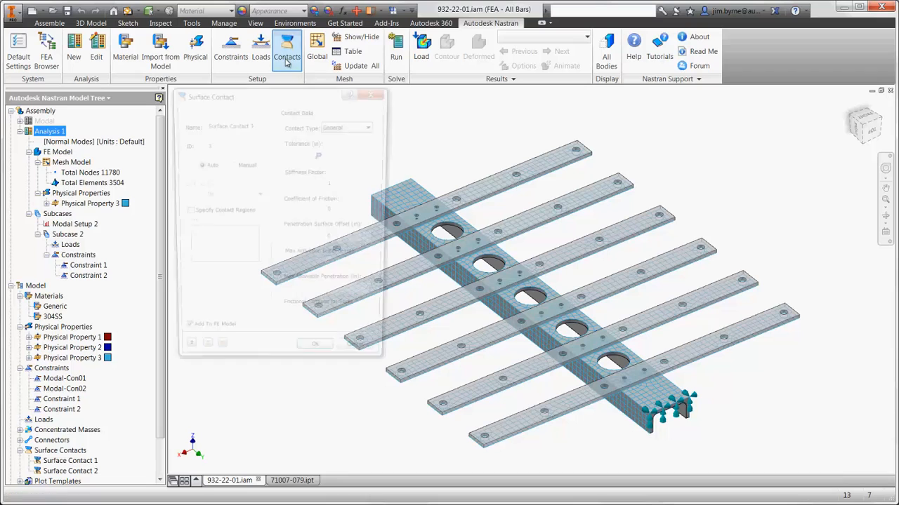
{"action": "left_click", "coordinate": [332, 126]}
{"action": "left_click", "coordinate": [334, 142]}
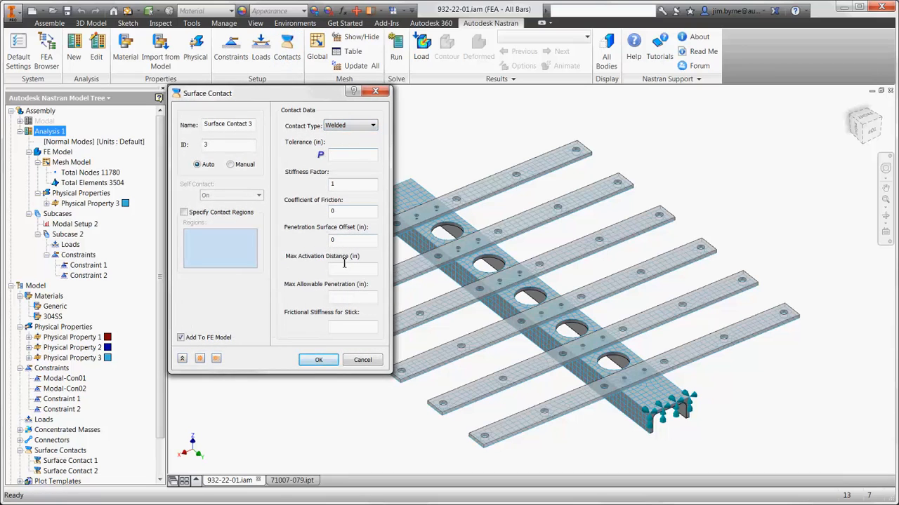
{"action": "left_click", "coordinate": [344, 269]}
{"action": "type", "text": "1"}
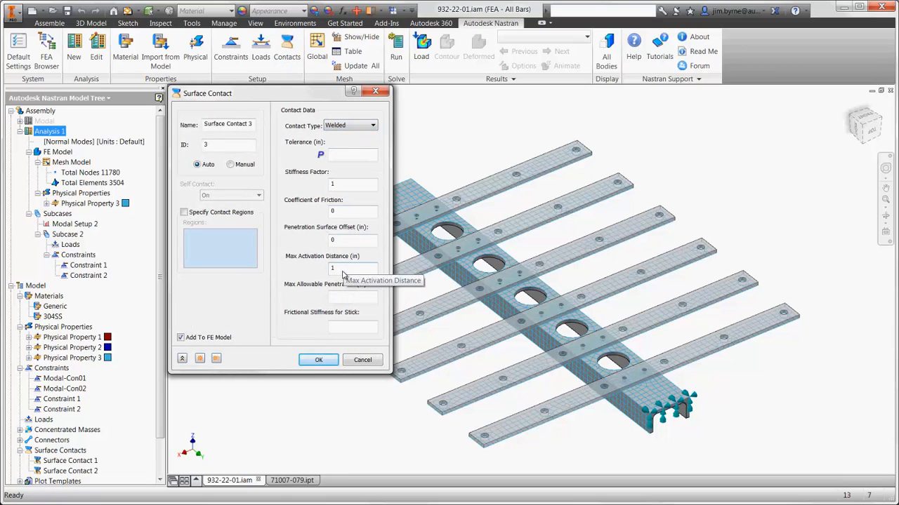
{"action": "left_click", "coordinate": [314, 360]}
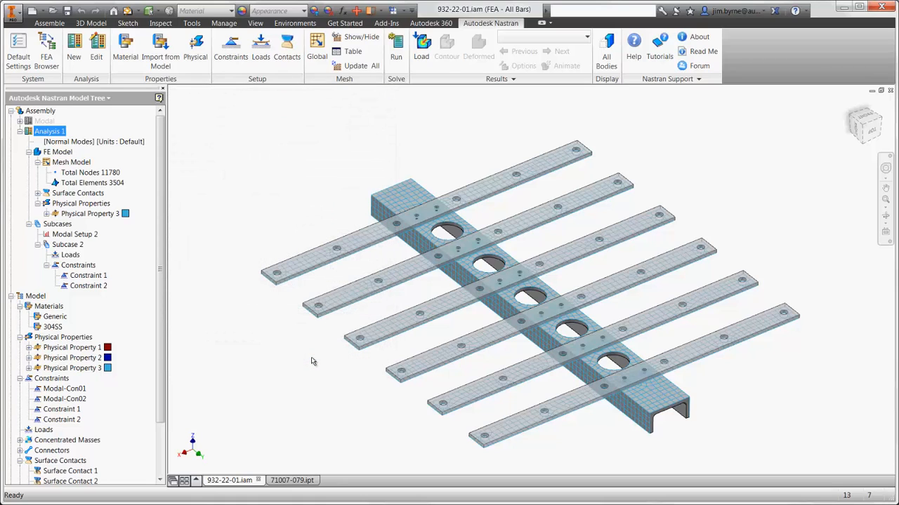
- Set the number of modes in the modal setup to 30 and solve the analysis
{"action": "right_click", "coordinate": [91, 235]}
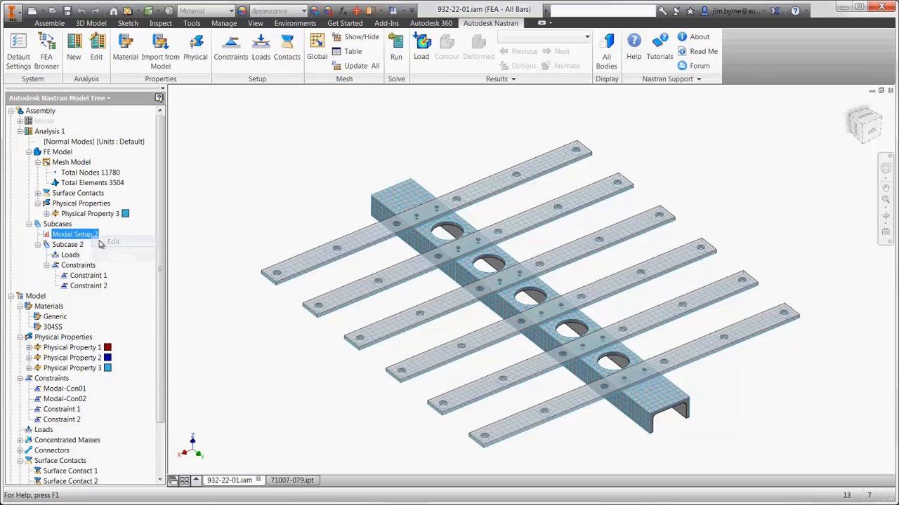
{"action": "left_click", "coordinate": [115, 241]}
{"action": "double_click", "coordinate": [212, 145]}
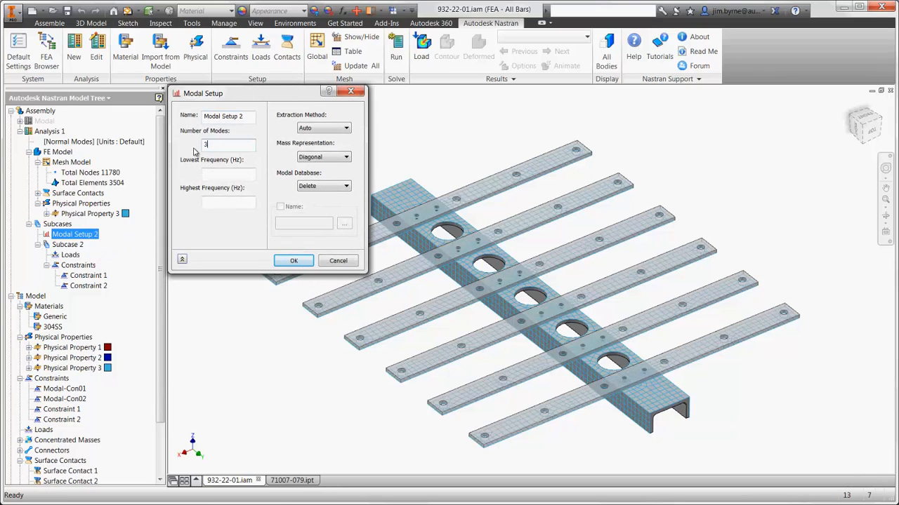
{"action": "type", "text": "30"}
{"action": "left_click", "coordinate": [292, 261]}
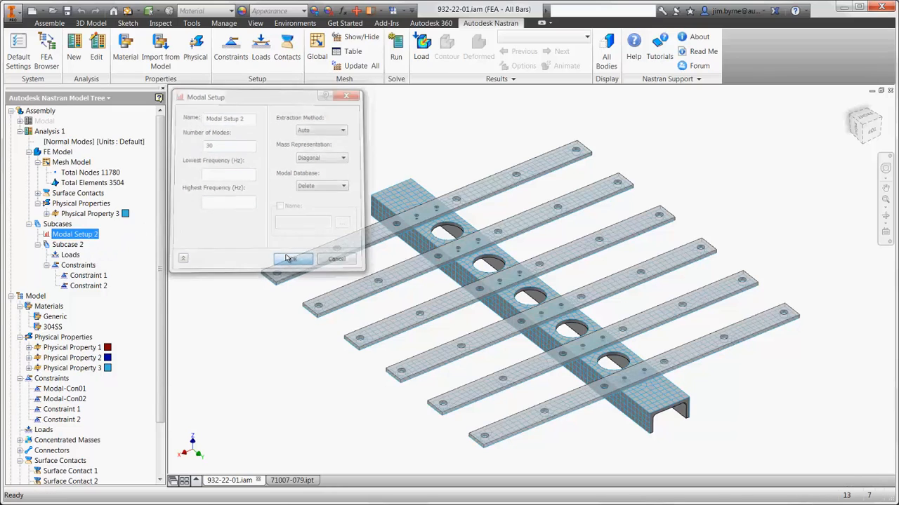
{"action": "left_click", "coordinate": [396, 56]}
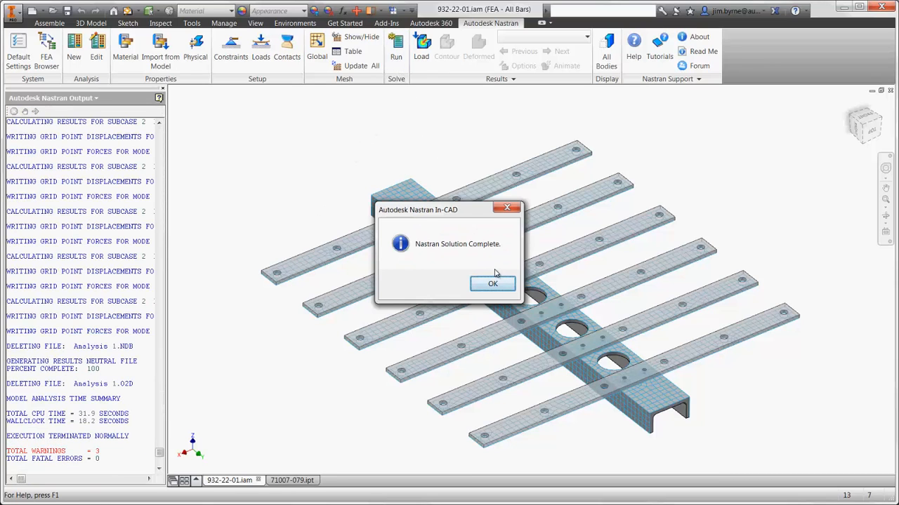
{"action": "left_click", "coordinate": [495, 283]}
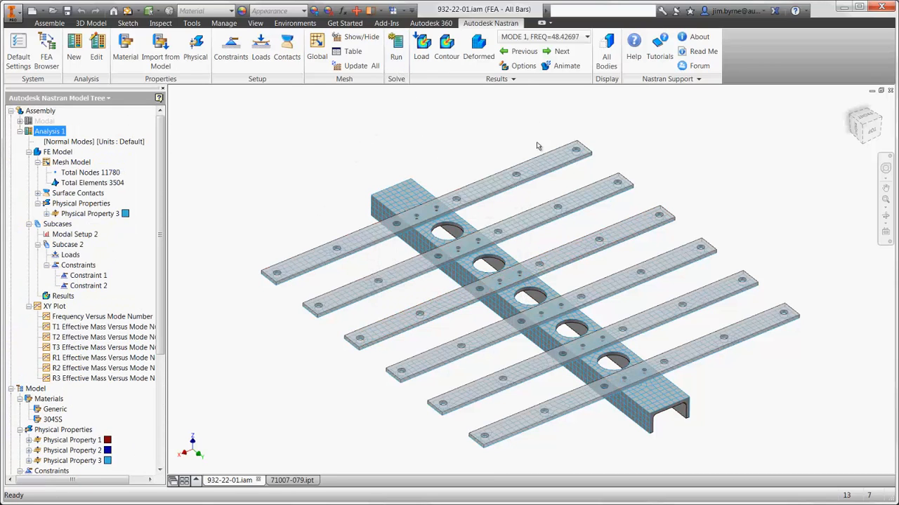
- Plot mode 1 as a deformed total displacement contour with all visibility options hidden, and animate it
{"action": "left_click", "coordinate": [520, 66]}
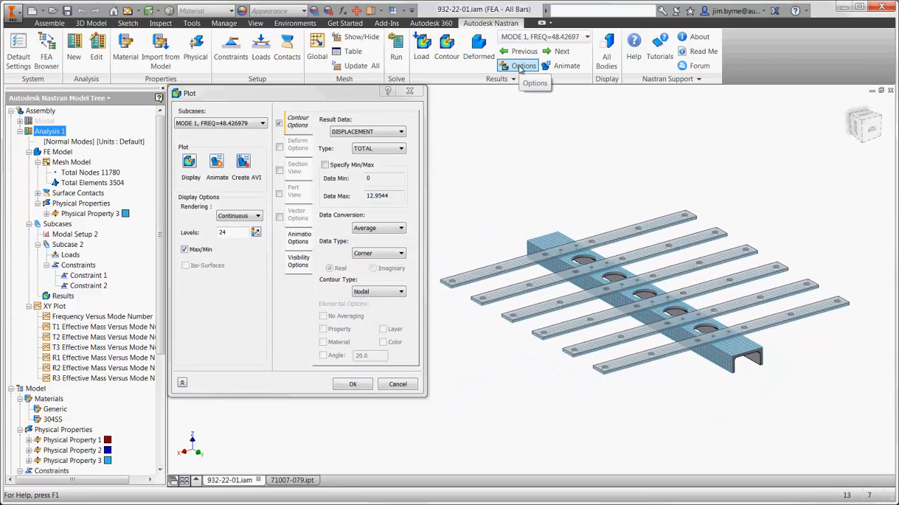
{"action": "left_click", "coordinate": [299, 262]}
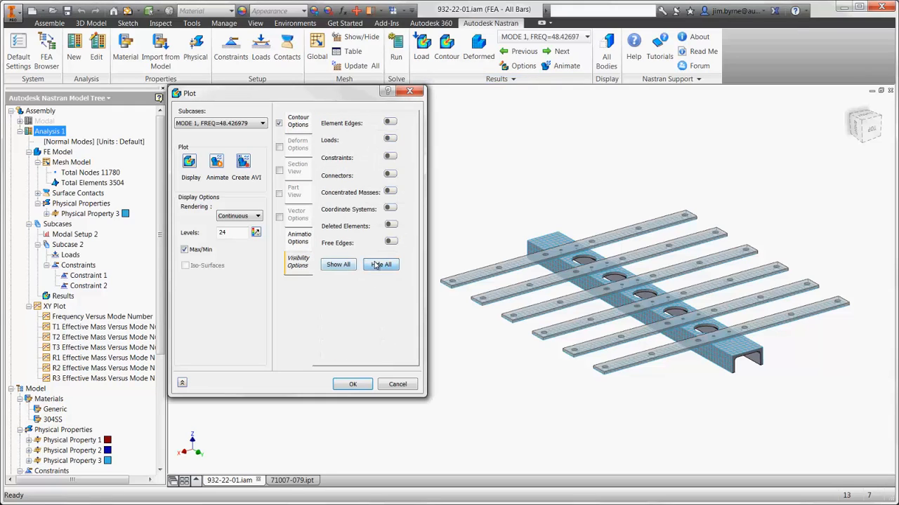
{"action": "left_click", "coordinate": [280, 149]}
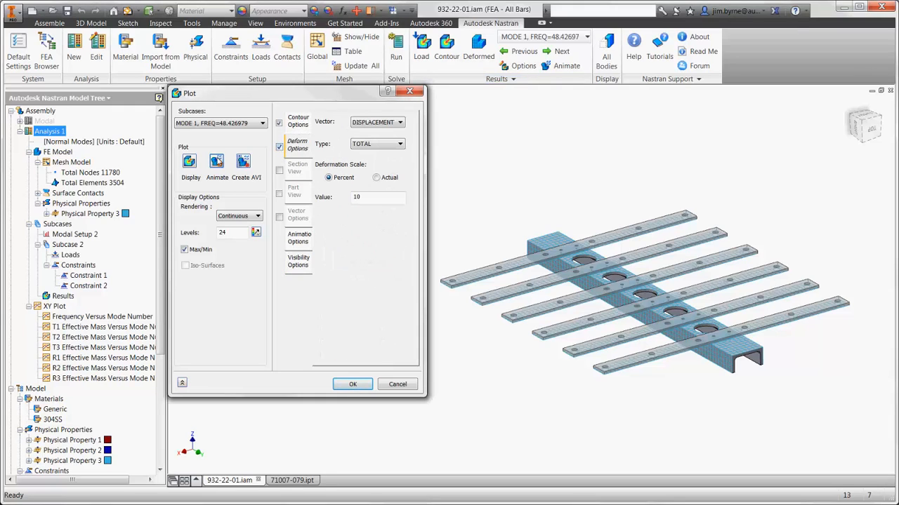
{"action": "left_click", "coordinate": [188, 162]}
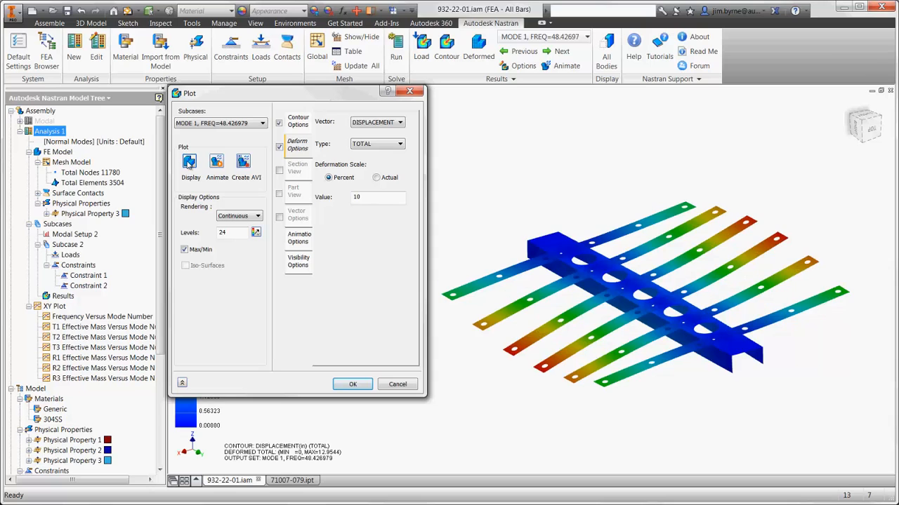
{"action": "left_click", "coordinate": [217, 163]}
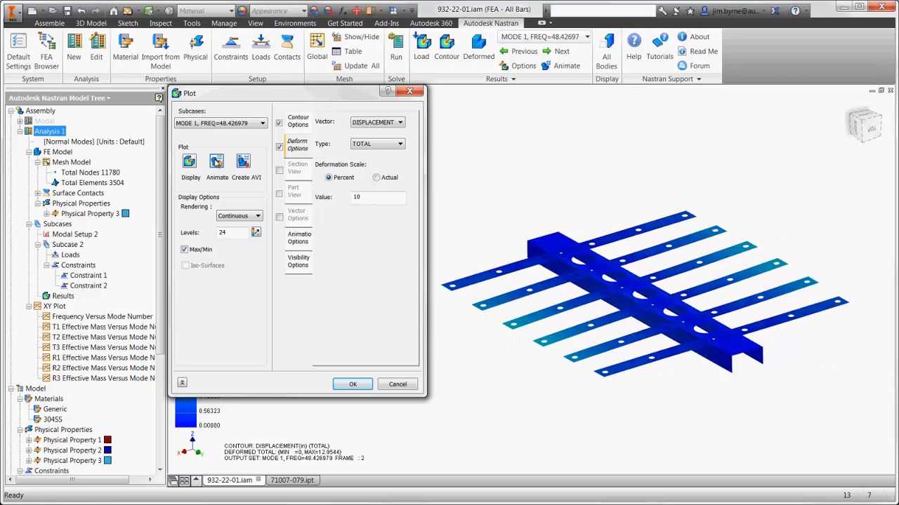
{"action": "left_click", "coordinate": [217, 162]}
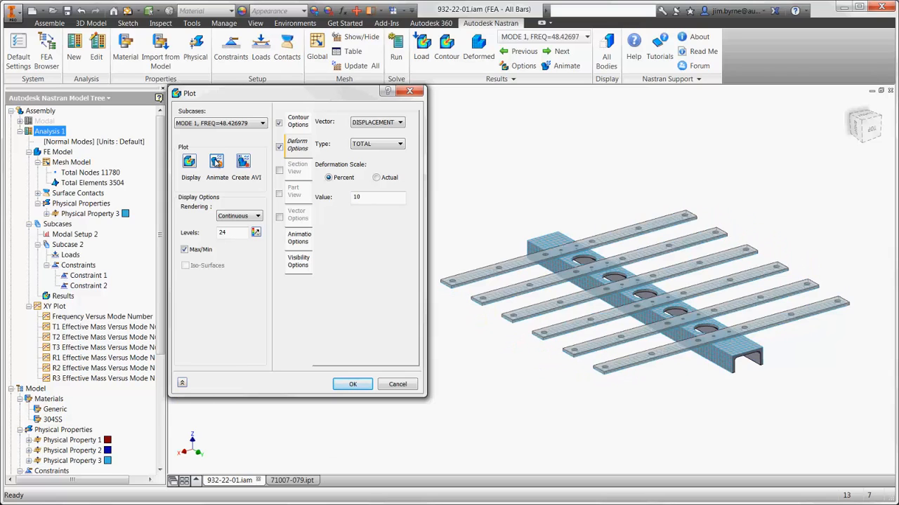
- Plot and animate the deformed displacement contour of mode 10, and accept the plot settings
{"action": "left_click", "coordinate": [218, 125]}
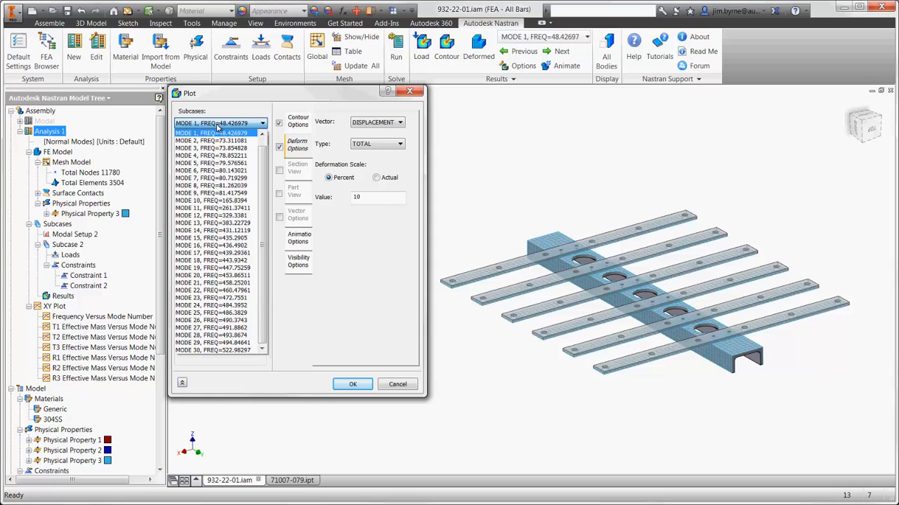
{"action": "left_click", "coordinate": [217, 201]}
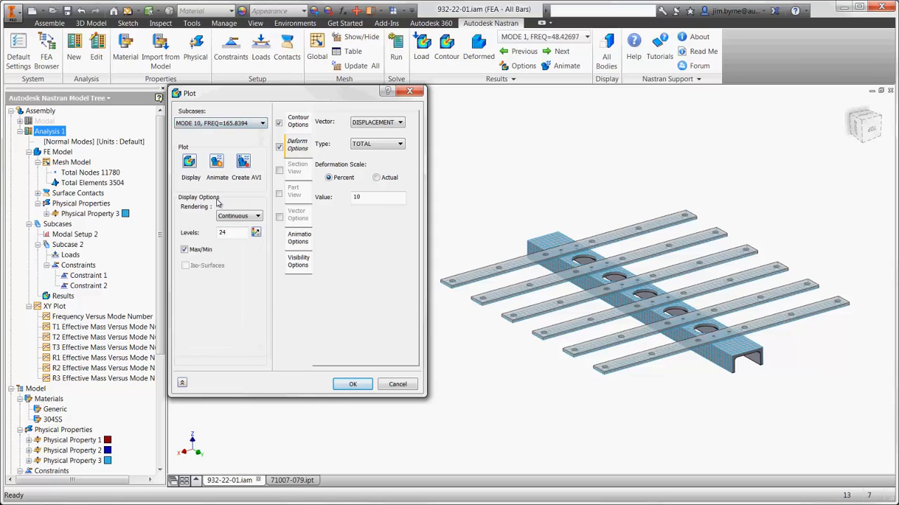
{"action": "left_click", "coordinate": [189, 162]}
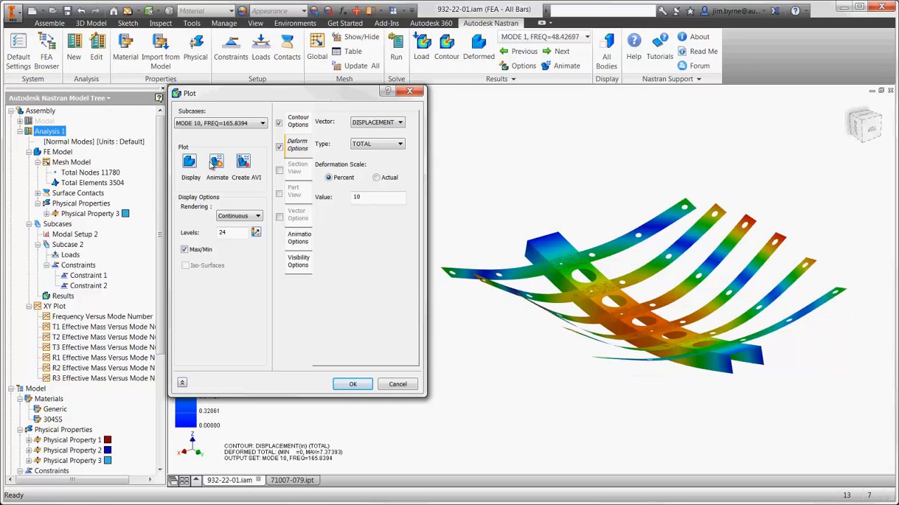
{"action": "left_click", "coordinate": [218, 162]}
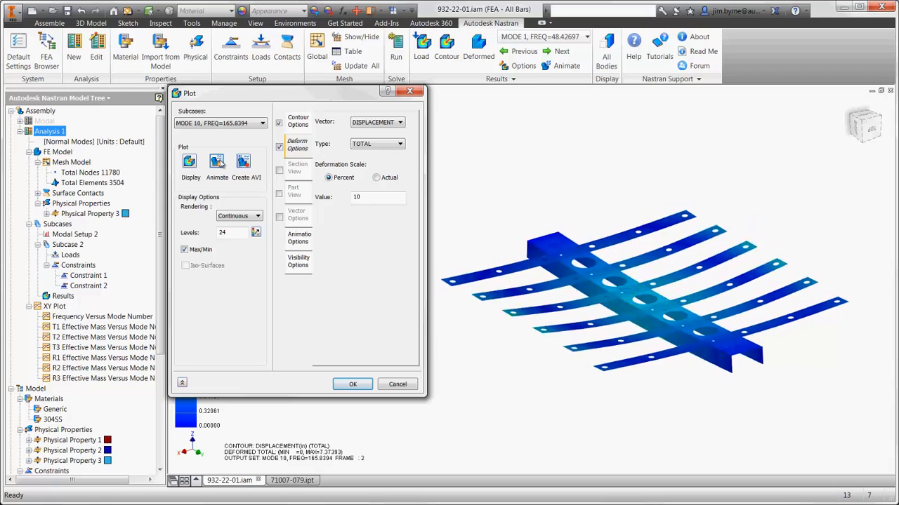
{"action": "left_click", "coordinate": [218, 163]}
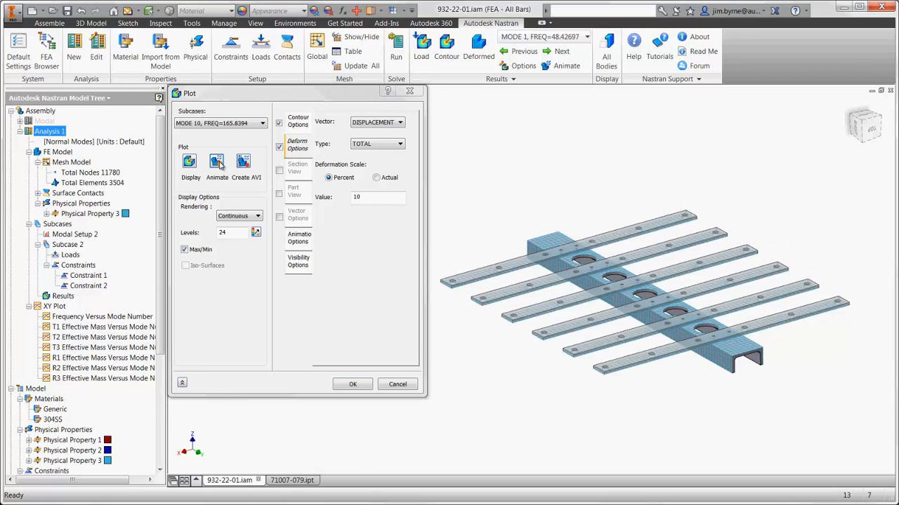
{"action": "left_click", "coordinate": [347, 384]}
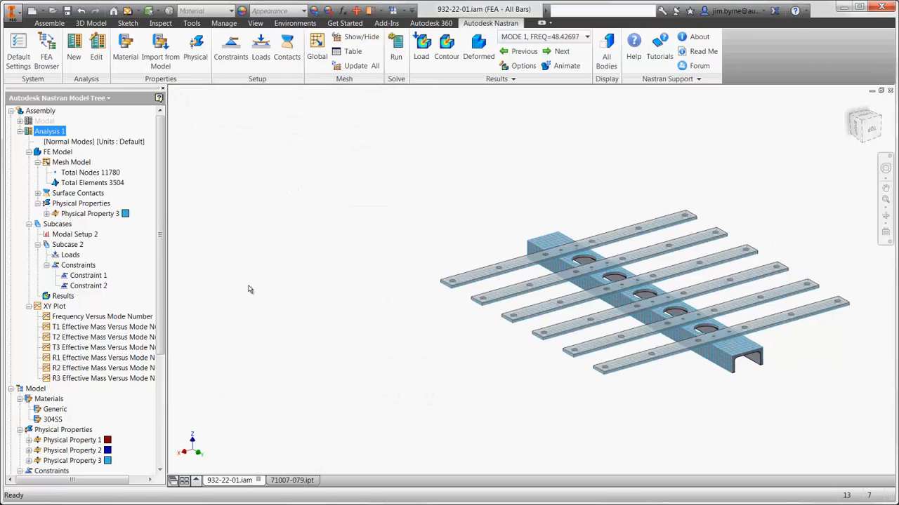
- Activate the Modal analysis and check the mass value defined in its concentrated mass
{"action": "right_click", "coordinate": [53, 125]}
{"action": "left_click", "coordinate": [84, 205]}
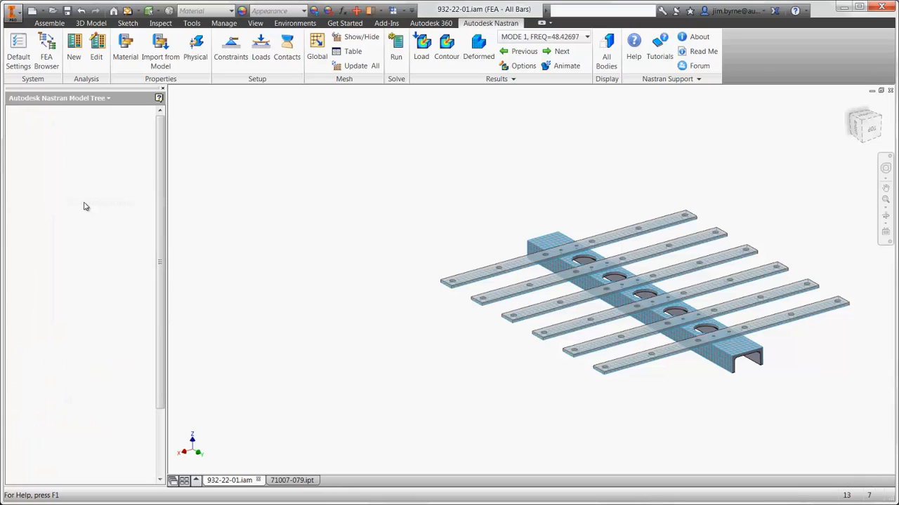
{"action": "right_click", "coordinate": [90, 225]}
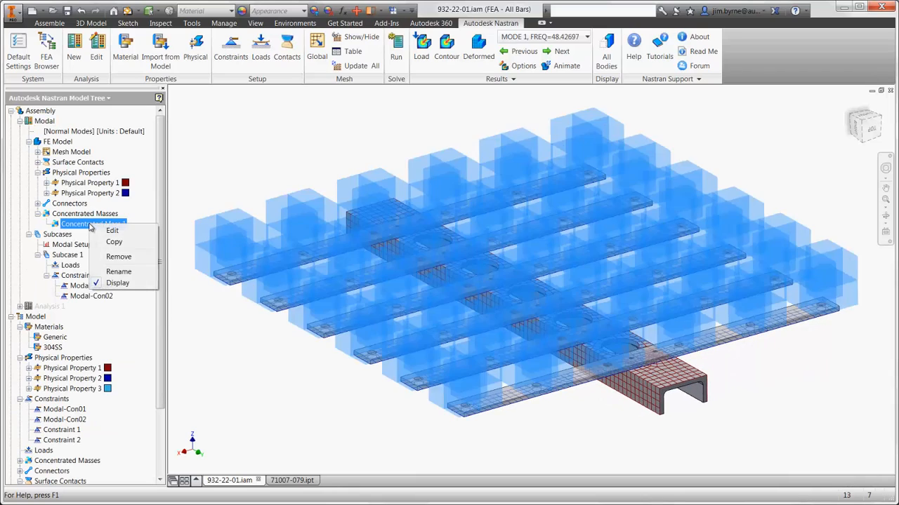
{"action": "left_click", "coordinate": [99, 231]}
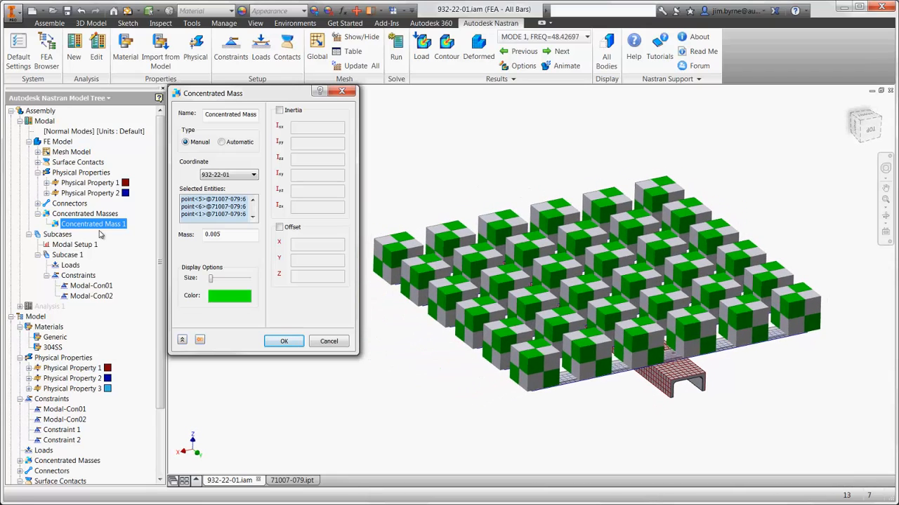
{"action": "double_click", "coordinate": [212, 236]}
{"action": "left_click", "coordinate": [278, 347]}
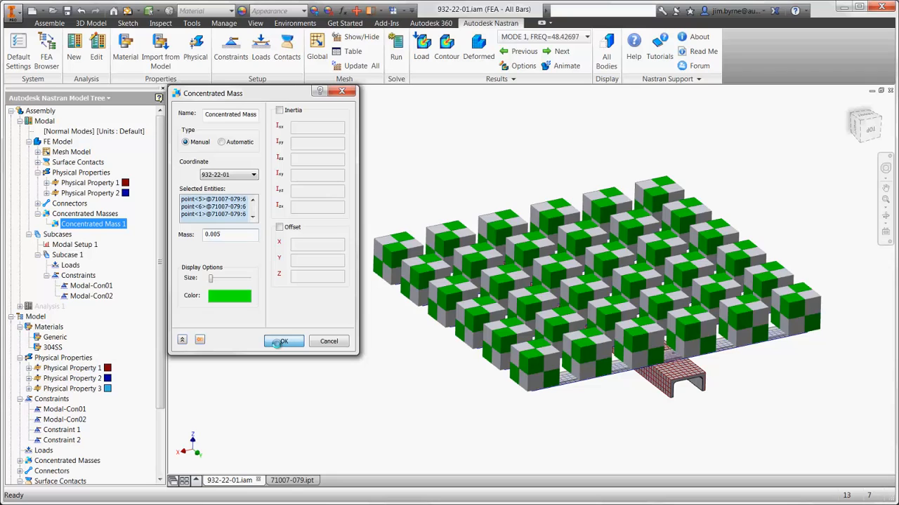
{"action": "left_click", "coordinate": [280, 342]}
- Solve the Modal analysis that includes the concentrated masses
{"action": "left_click", "coordinate": [396, 59]}
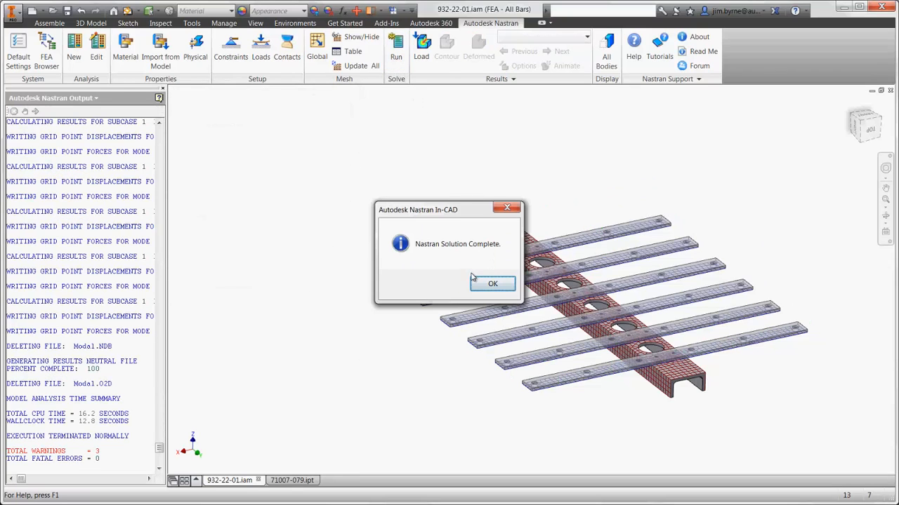
{"action": "left_click", "coordinate": [472, 279]}
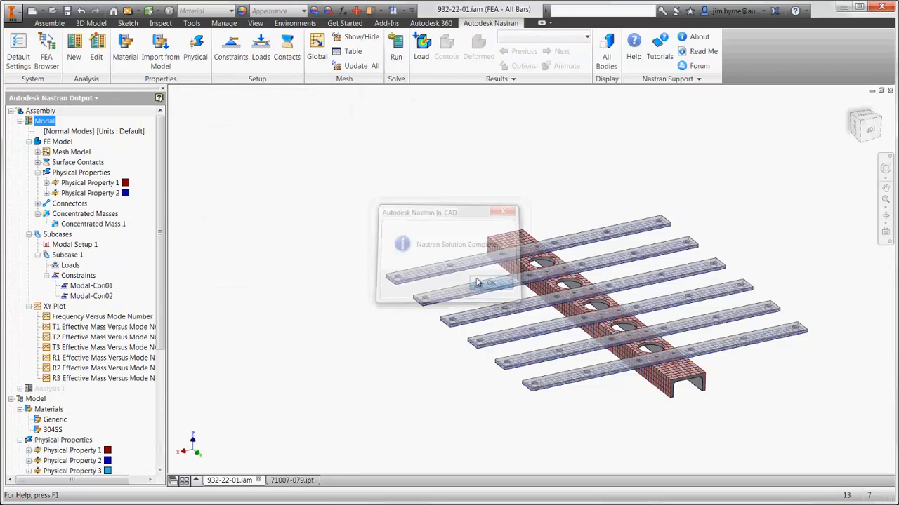
- Plot mode 1 of the solved concentrated-mass analysis as a deformed total displacement contour with all visibility options hidden
{"action": "left_click", "coordinate": [518, 65]}
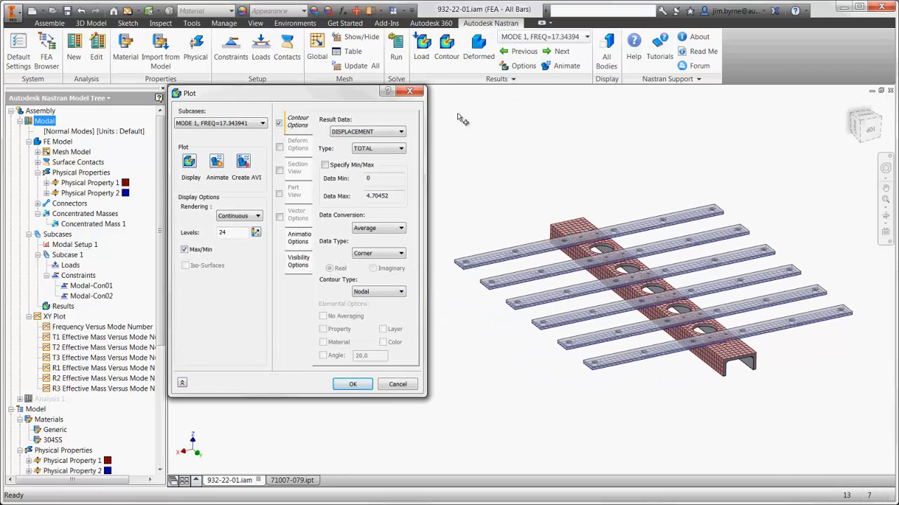
{"action": "left_click", "coordinate": [301, 268]}
{"action": "left_click", "coordinate": [381, 265]}
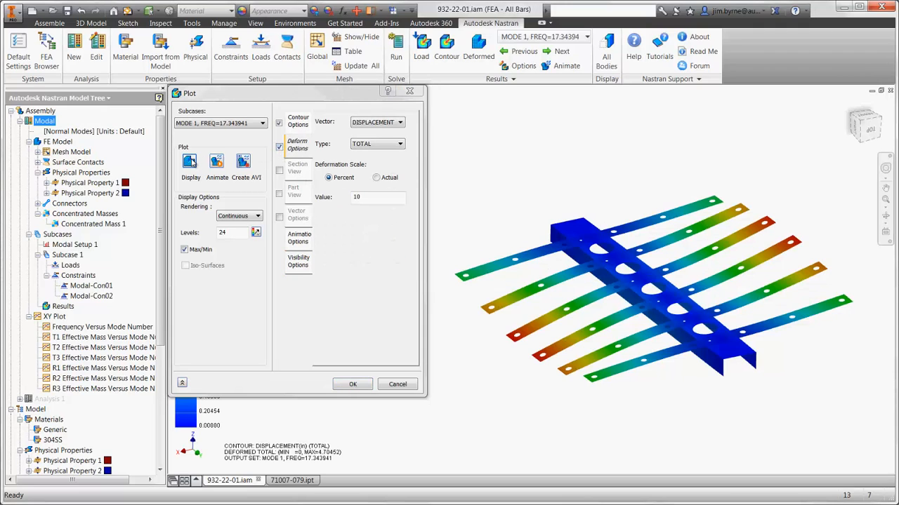
- Plot the deformed total displacement contour of mode 13 and accept the plot settings
{"action": "left_click", "coordinate": [208, 124]}
{"action": "left_click", "coordinate": [198, 228]}
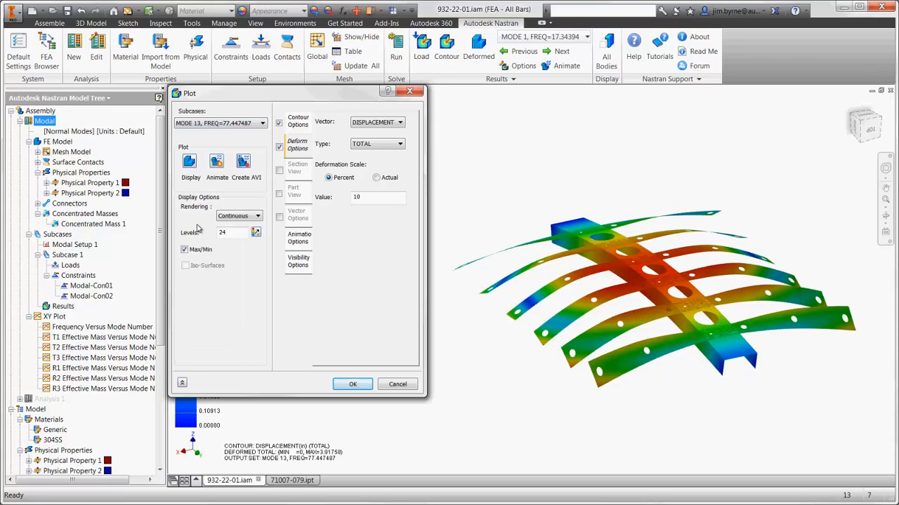
{"action": "left_click", "coordinate": [351, 384]}
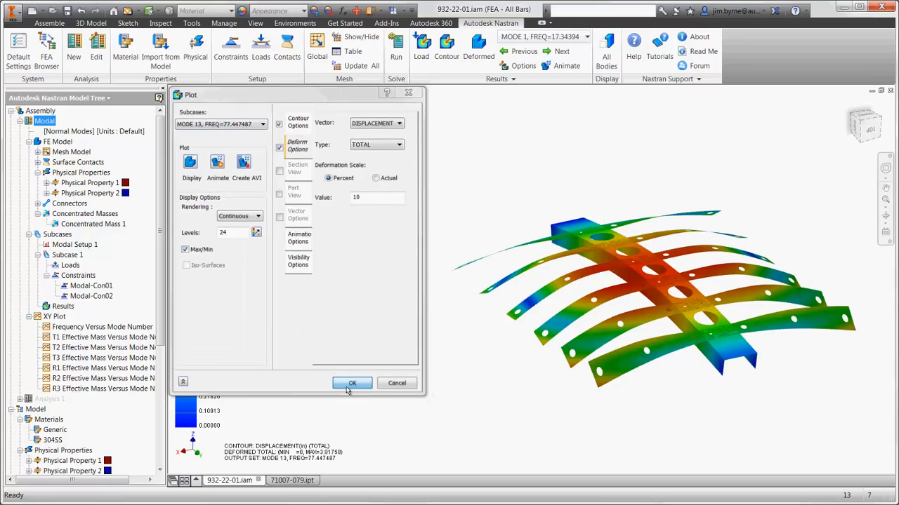
- Duplicate the Modal analysis and change the copy's analysis type to Modal Transient Response
{"action": "left_click", "coordinate": [42, 111]}
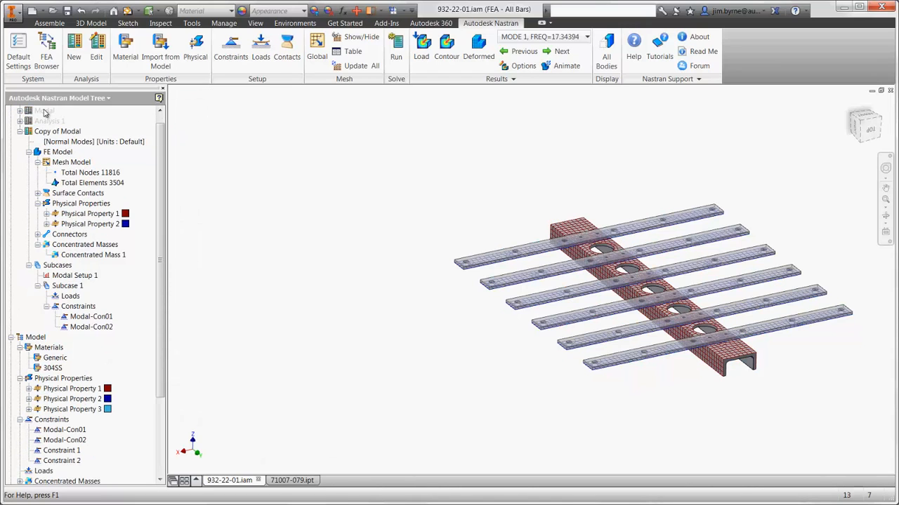
{"action": "right_click", "coordinate": [54, 134]}
{"action": "left_click", "coordinate": [79, 148]}
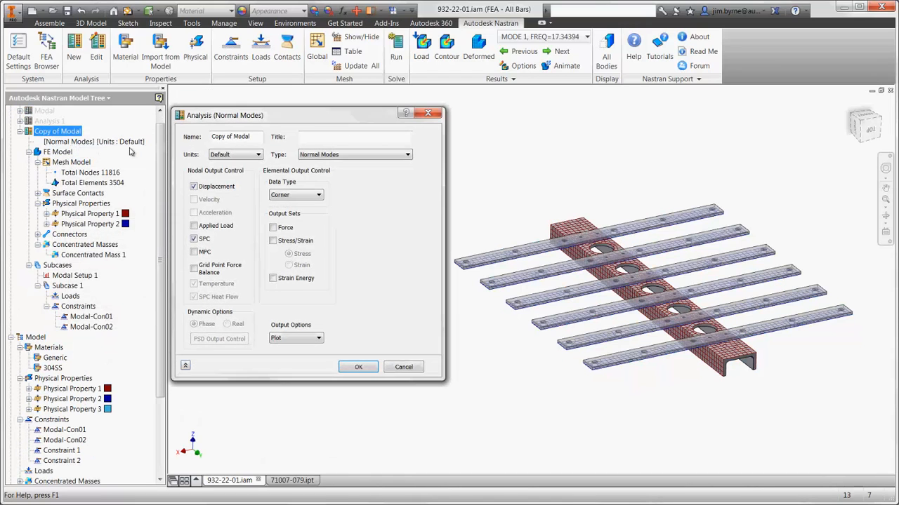
{"action": "left_click", "coordinate": [306, 158]}
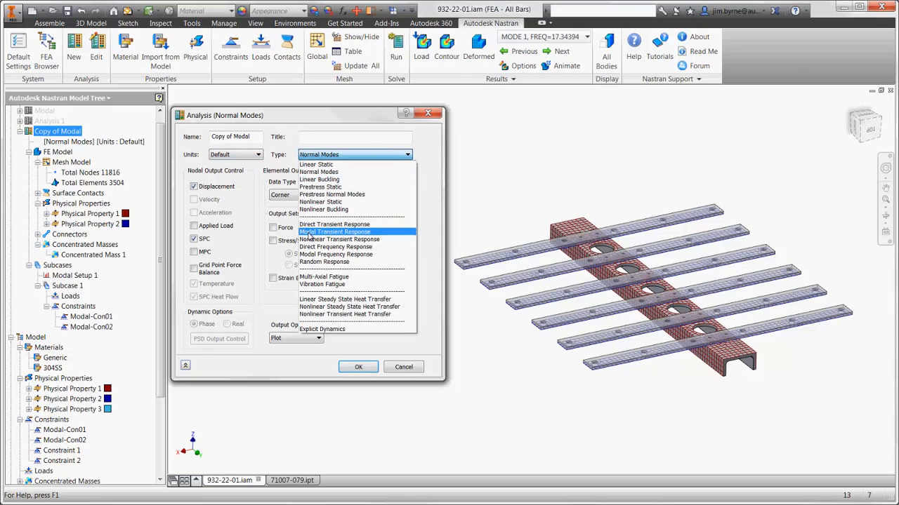
{"action": "left_click", "coordinate": [309, 236]}
{"action": "left_click", "coordinate": [345, 367]}
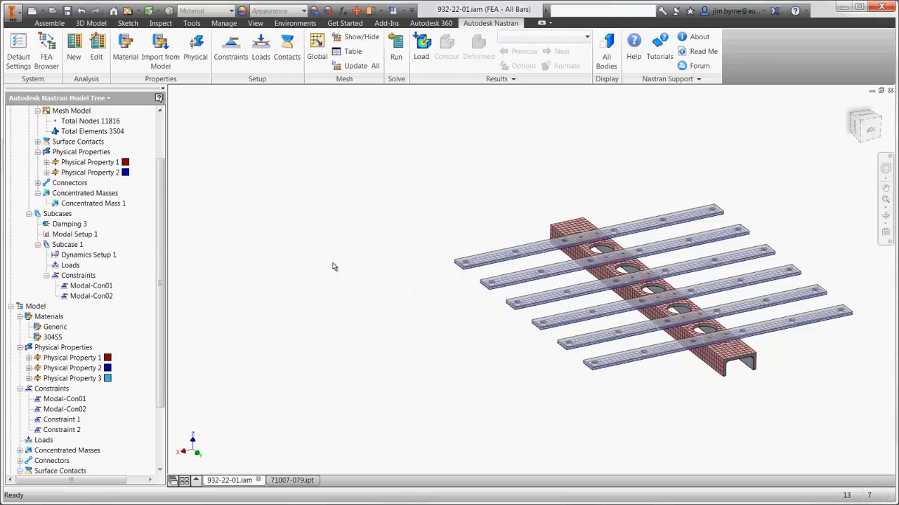
- Start a new load of type Enforced Motion with sub type Velocity and reduce its symbol size to the minimum
{"action": "left_click", "coordinate": [260, 51]}
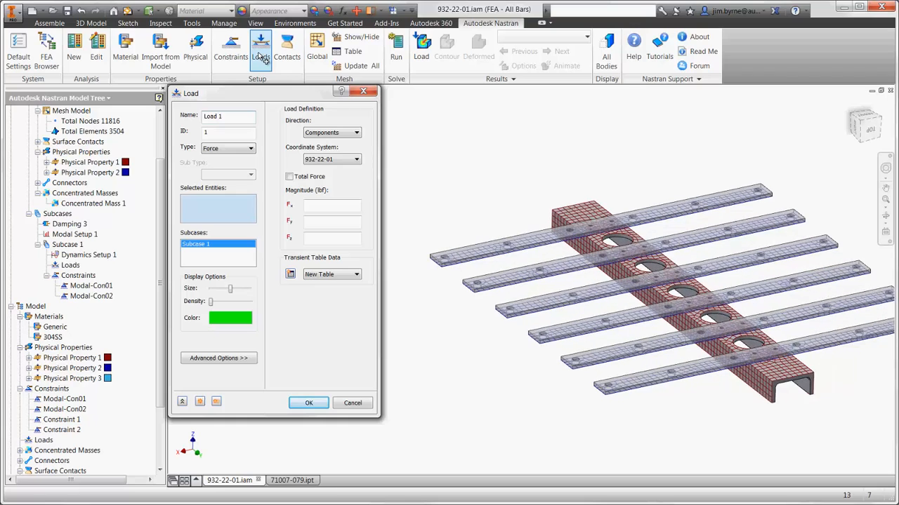
{"action": "left_click", "coordinate": [231, 147]}
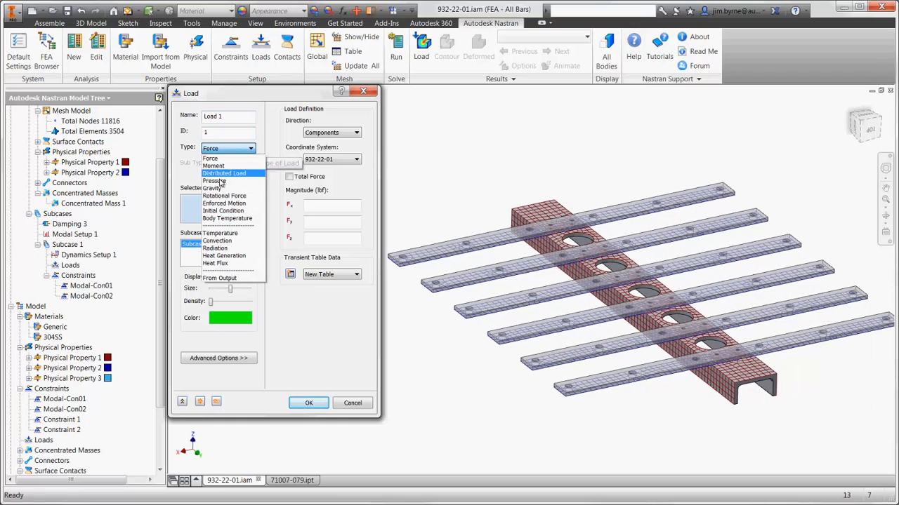
{"action": "left_click", "coordinate": [224, 203]}
{"action": "left_click", "coordinate": [228, 174]}
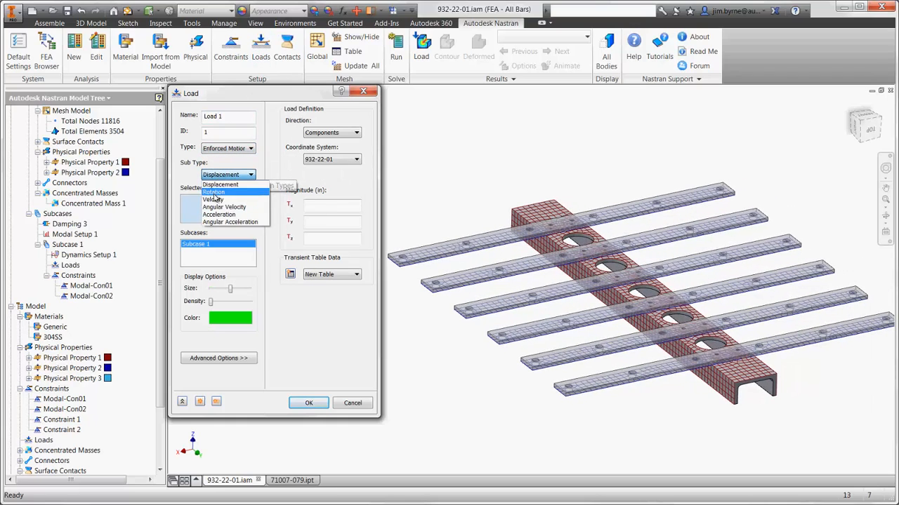
{"action": "left_click", "coordinate": [214, 199]}
{"action": "left_click_drag", "start_coordinate": [230, 289], "coordinate": [212, 296]}
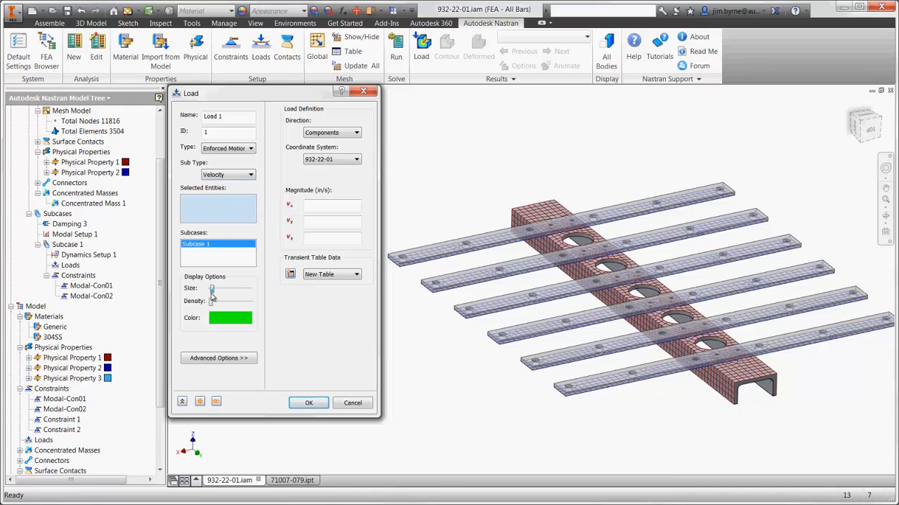
- Set the load's Z velocity to 10 in/s and apply it to the upper edges at both ends of the channel
{"action": "left_click", "coordinate": [318, 239]}
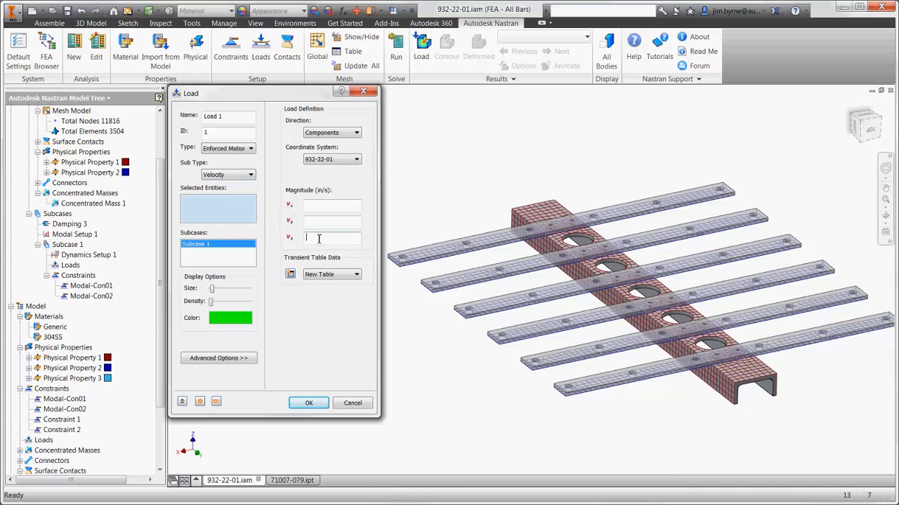
{"action": "left_click", "coordinate": [510, 210]}
{"action": "left_click", "coordinate": [742, 385]}
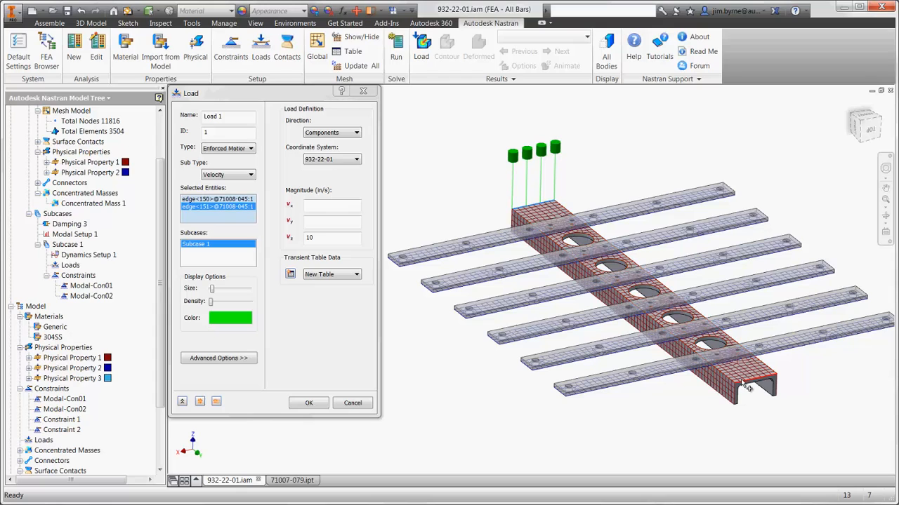
- Create a Load Scale Factor vs. Time table for the load with factor 0 at 0 s and 1 at 0.1 s
{"action": "left_click", "coordinate": [290, 274]}
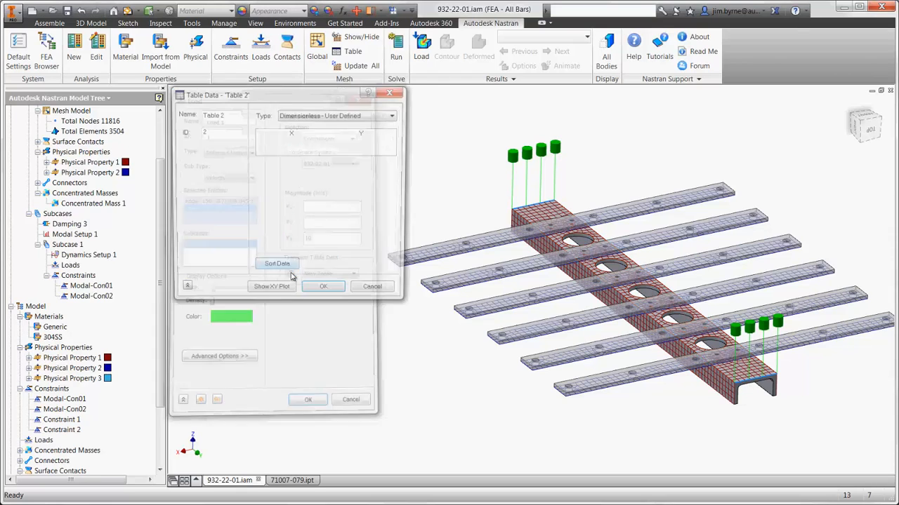
{"action": "left_click", "coordinate": [318, 116]}
{"action": "left_click", "coordinate": [316, 125]}
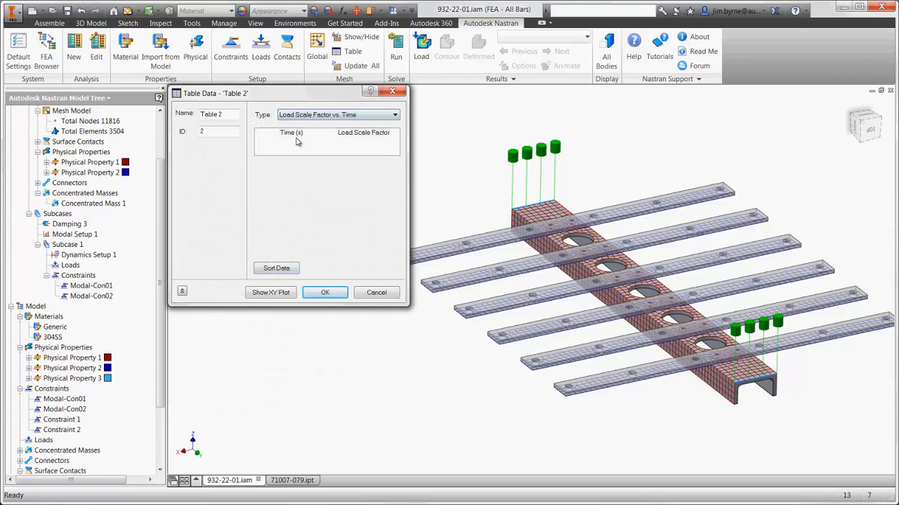
{"action": "left_click", "coordinate": [292, 142]}
{"action": "type", "text": "0"}
{"action": "key", "text": "Tab"}
{"action": "type", "text": "0"}
{"action": "key", "text": "Tab"}
{"action": "type", "text": "0.1"}
{"action": "key", "text": "Tab"}
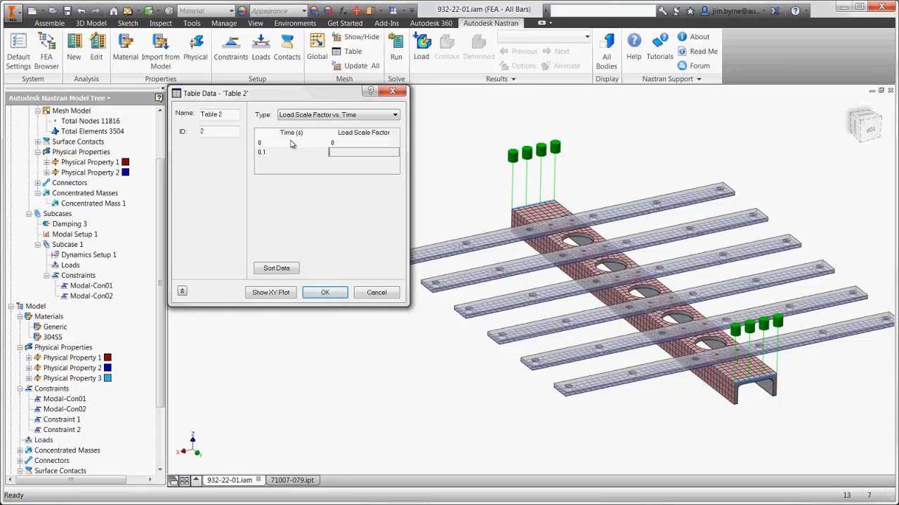
{"action": "type", "text": "1"}
{"action": "key", "text": "Tab"}
- Extend the load scale factor table with factor 0 at 0.11 s and 0 at 0.15 s
{"action": "type", "text": "0.11"}
{"action": "key", "text": "Tab"}
{"action": "type", "text": "0"}
{"action": "key", "text": "Tab"}
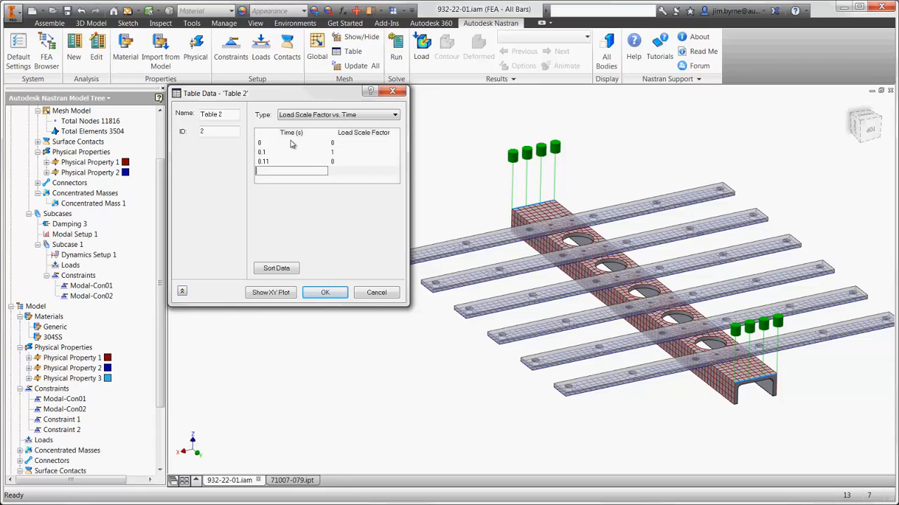
{"action": "type", "text": "0.15"}
{"action": "key", "text": "Tab"}
{"action": "type", "text": "0"}
{"action": "key", "text": "Tab"}
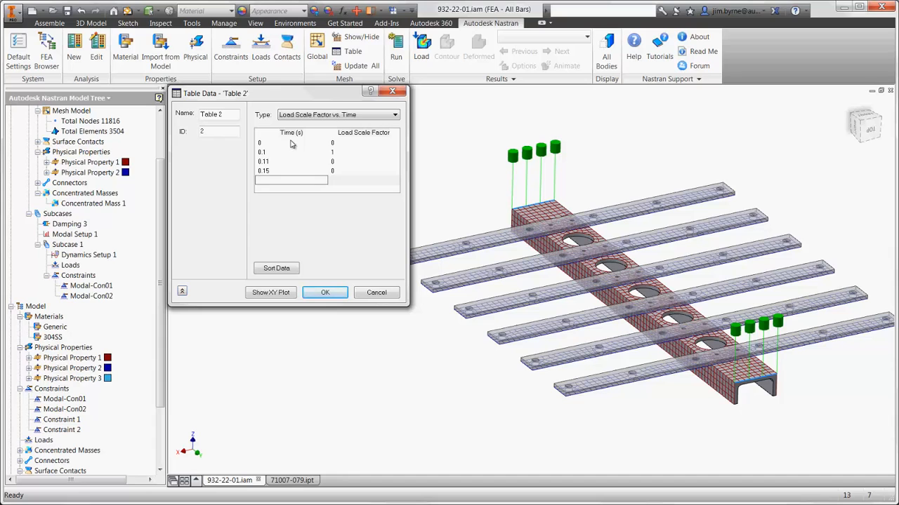
- Preview the load scale factor table as an XY plot, then accept the table and the enforced velocity load
{"action": "left_click", "coordinate": [271, 291]}
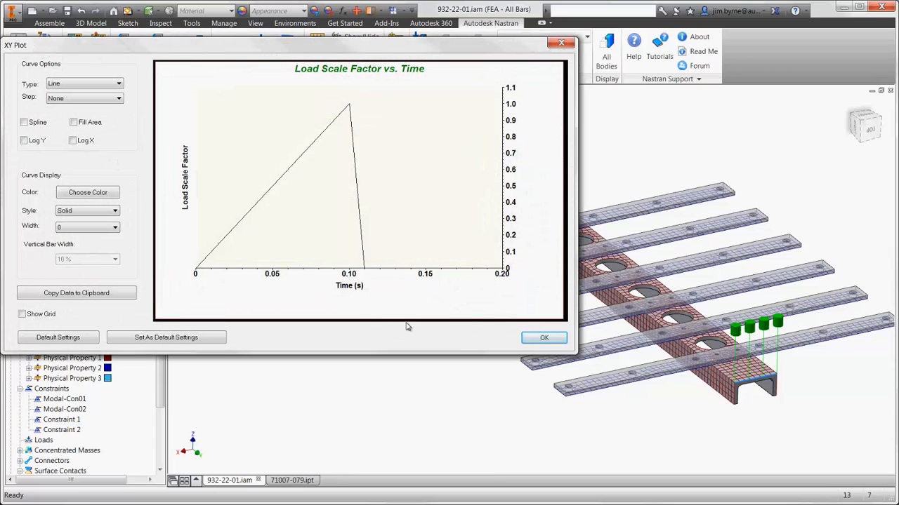
{"action": "left_click", "coordinate": [540, 340]}
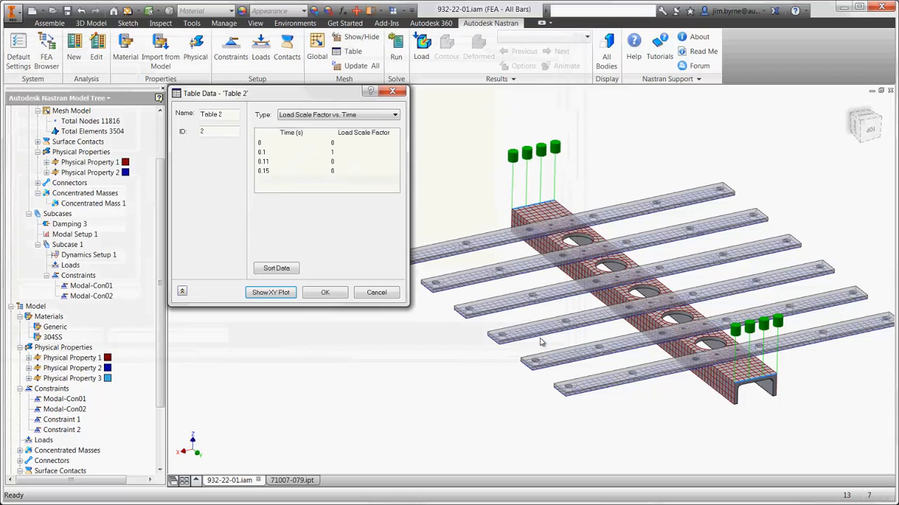
{"action": "left_click", "coordinate": [327, 293]}
{"action": "left_click", "coordinate": [299, 406]}
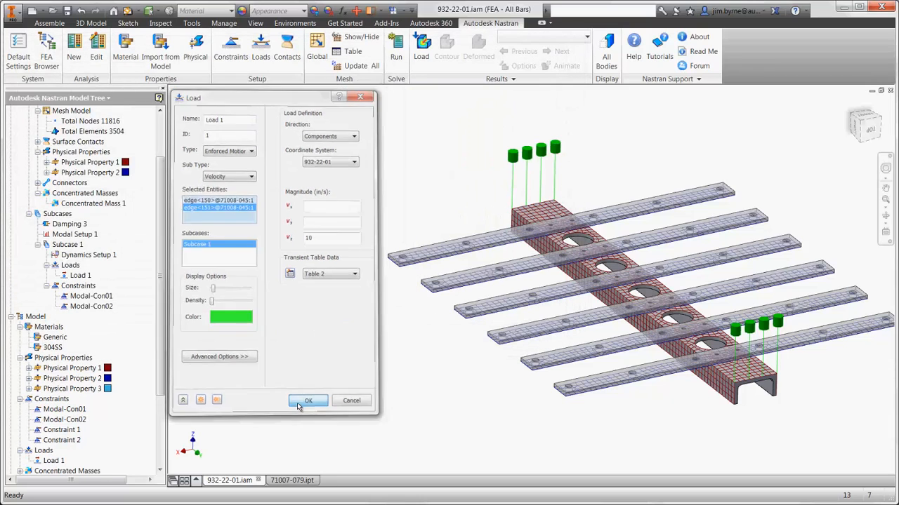
- Review the structural and modal damping settings of Damping 3 and accept them
{"action": "right_click", "coordinate": [76, 226]}
{"action": "left_click", "coordinate": [91, 234]}
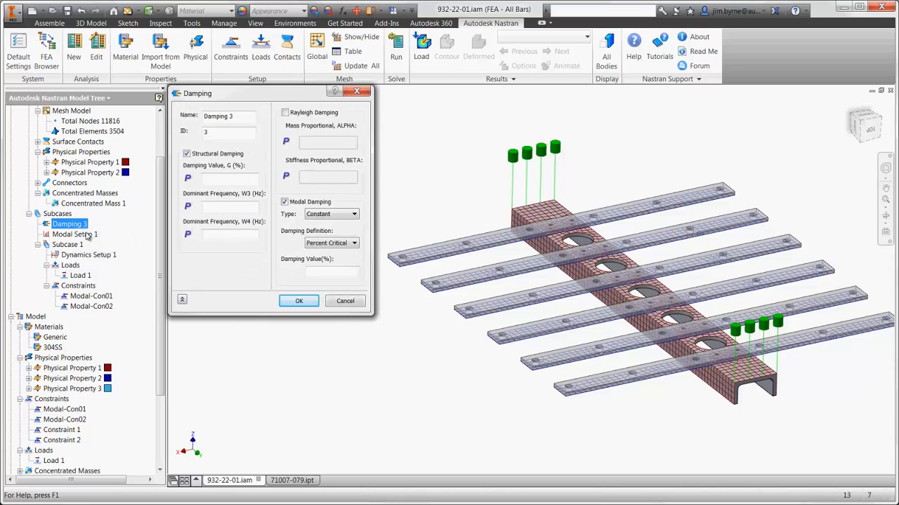
{"action": "left_click", "coordinate": [299, 301]}
- Set Dynamics Setup 1 to a time step of 0.003 s with 50 timesteps
{"action": "right_click", "coordinate": [104, 258]}
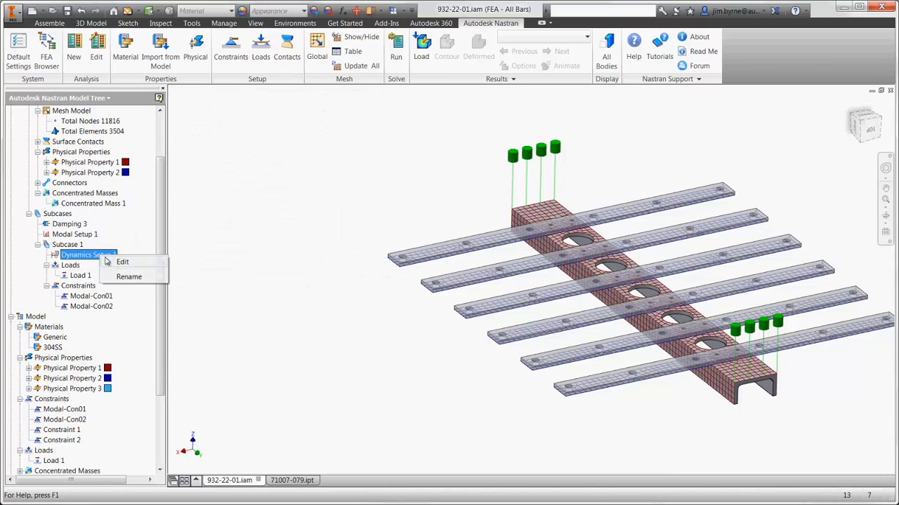
{"action": "left_click", "coordinate": [118, 262]}
{"action": "left_click", "coordinate": [312, 160]}
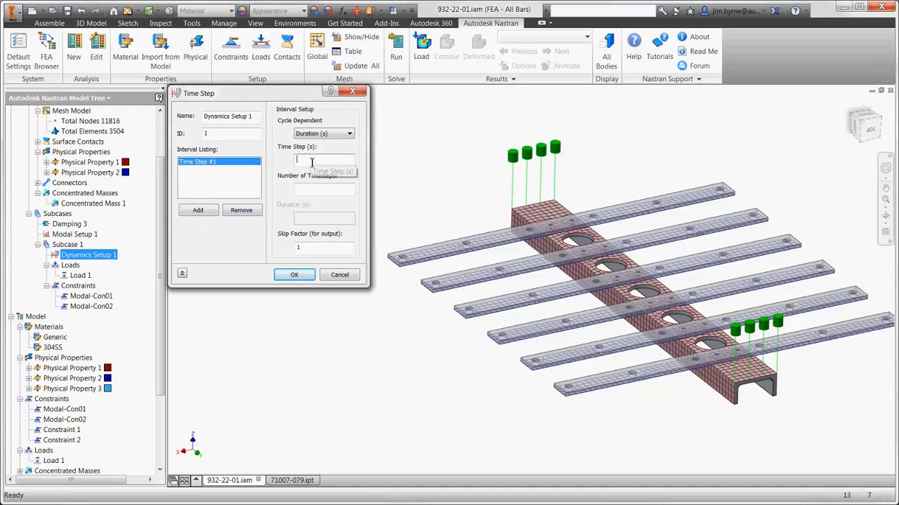
{"action": "type", "text": "0.003"}
{"action": "left_click", "coordinate": [307, 188]}
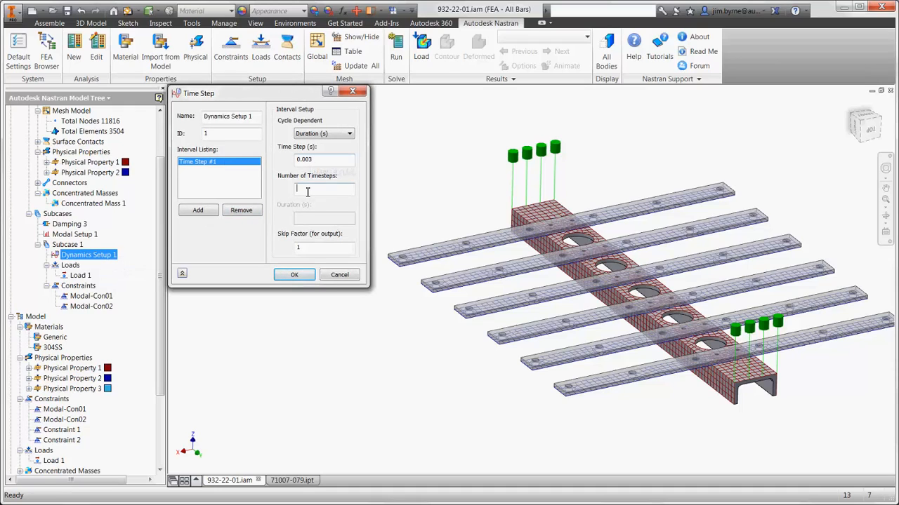
{"action": "type", "text": "50"}
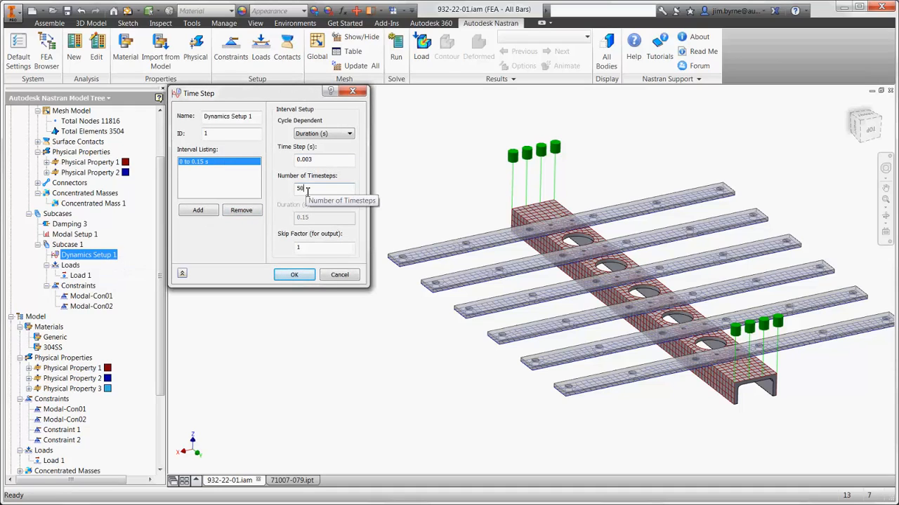
{"action": "left_click", "coordinate": [294, 274]}
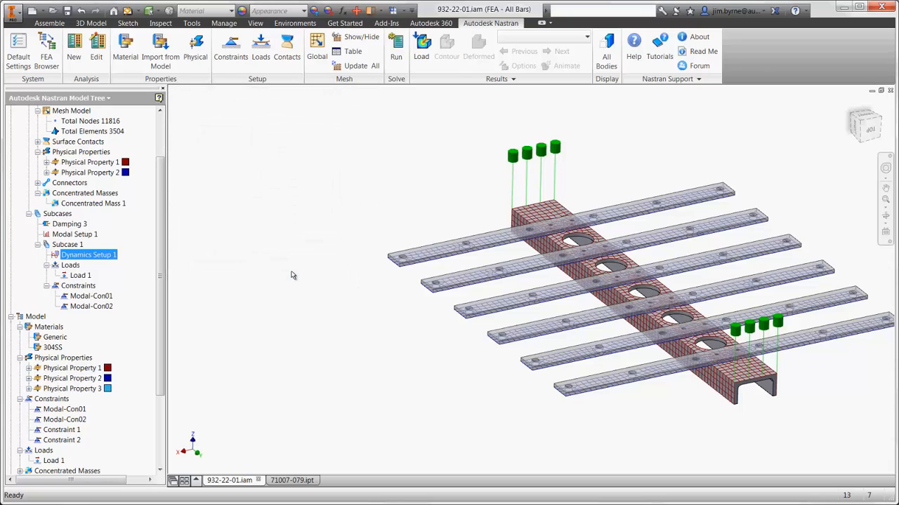
- Solve the modal transient response analysis and acknowledge its completion
{"action": "left_click", "coordinate": [397, 52]}
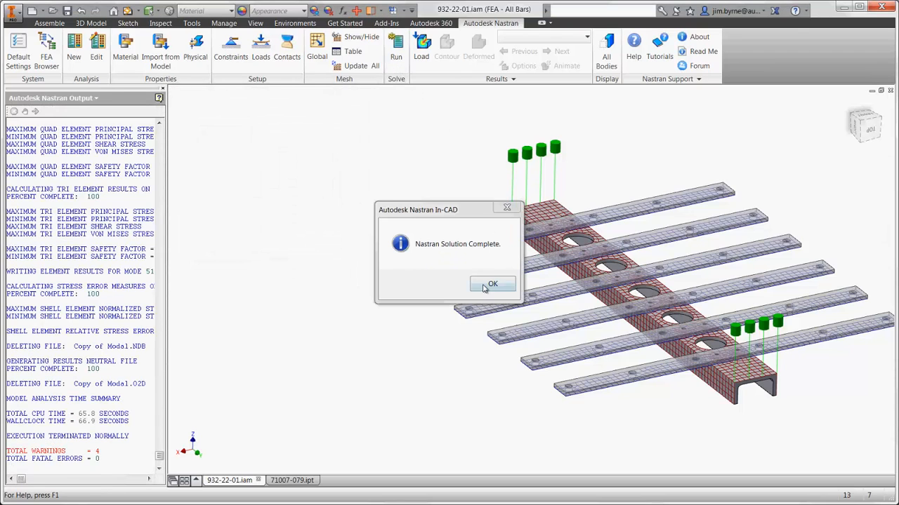
{"action": "left_click", "coordinate": [491, 285]}
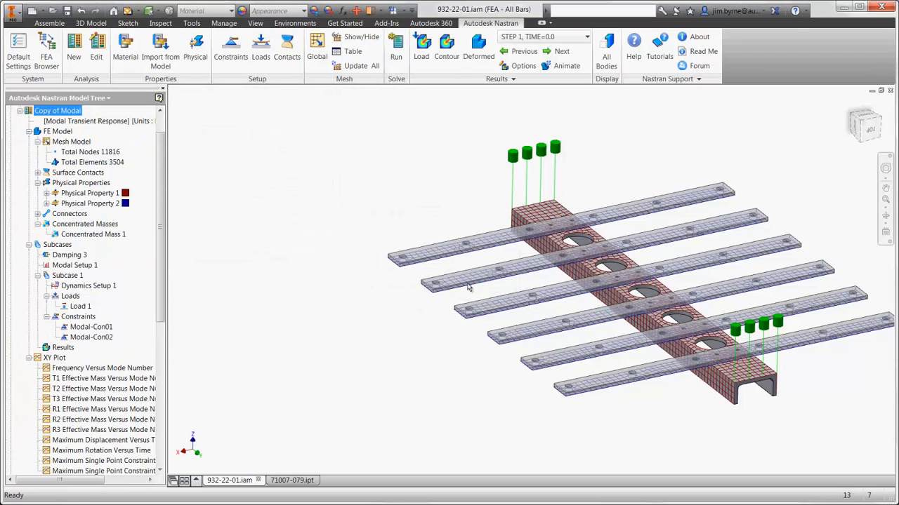
- Set up a multiset animation of the results ending at STEP 51, TIME=0.15, with all visibility options hidden
{"action": "right_click", "coordinate": [55, 349]}
{"action": "left_click", "coordinate": [98, 424]}
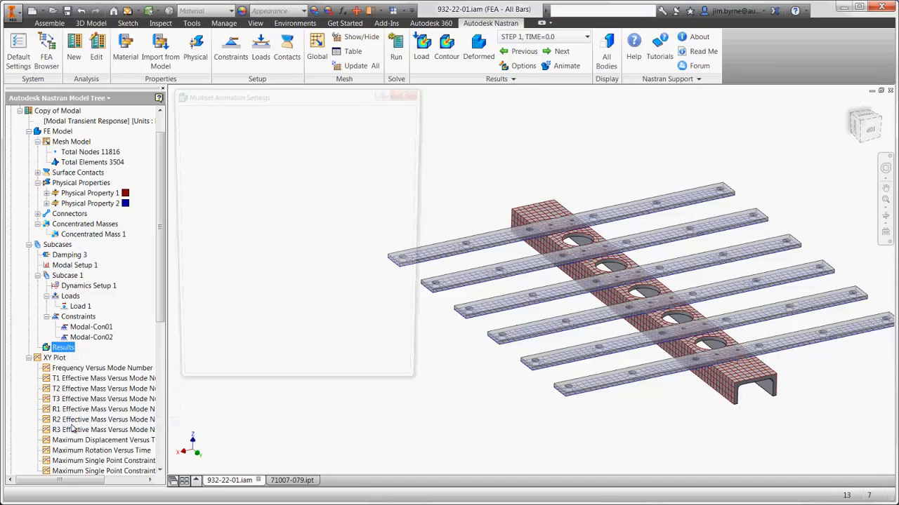
{"action": "left_click", "coordinate": [297, 238]}
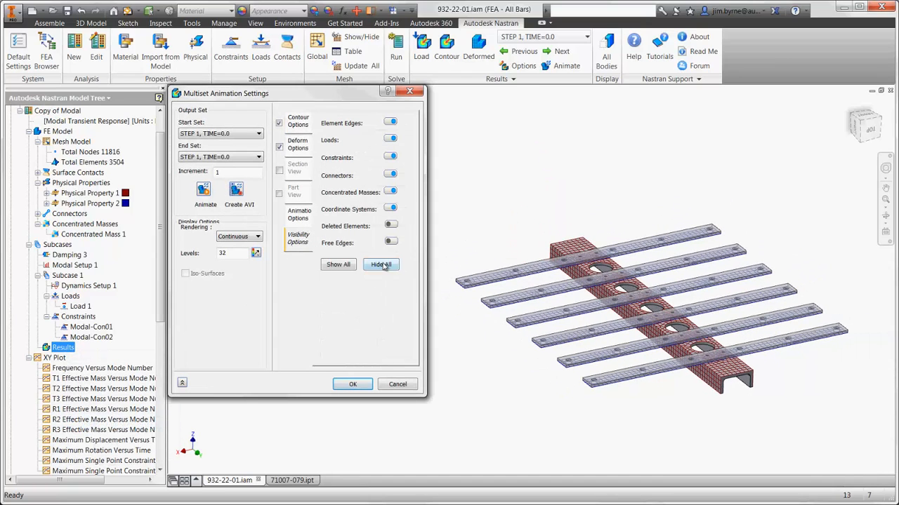
{"action": "left_click", "coordinate": [225, 158]}
{"action": "scroll", "coordinate": [221, 266], "scroll_direction": "down", "scroll_amount": 7}
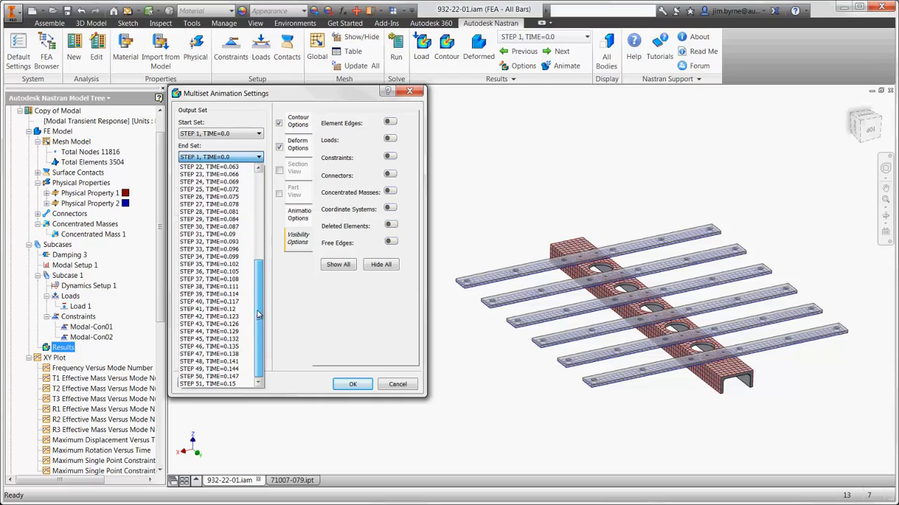
{"action": "left_click", "coordinate": [214, 370]}
- Animate the shell von Mises contour with a specified range of 0 to 7000, stop the playback and accept the animation settings
{"action": "left_click", "coordinate": [298, 121]}
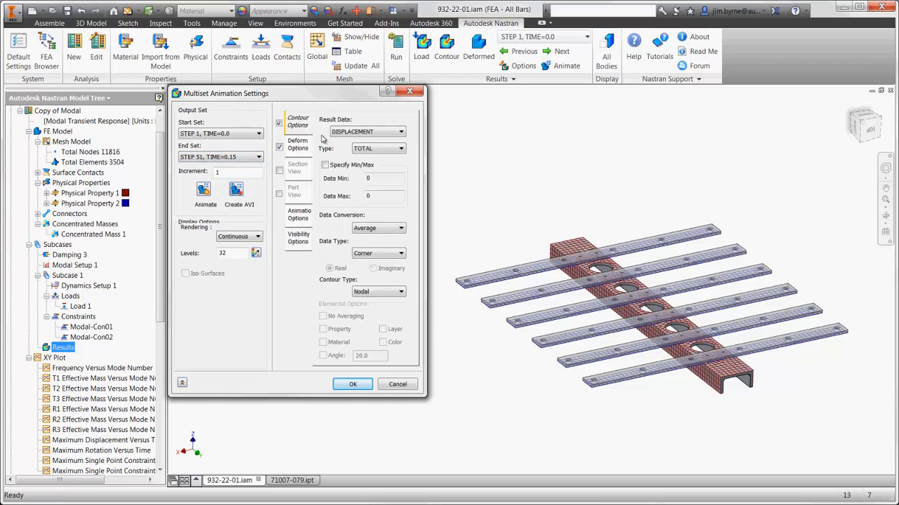
{"action": "left_click", "coordinate": [347, 133]}
{"action": "left_click", "coordinate": [333, 309]}
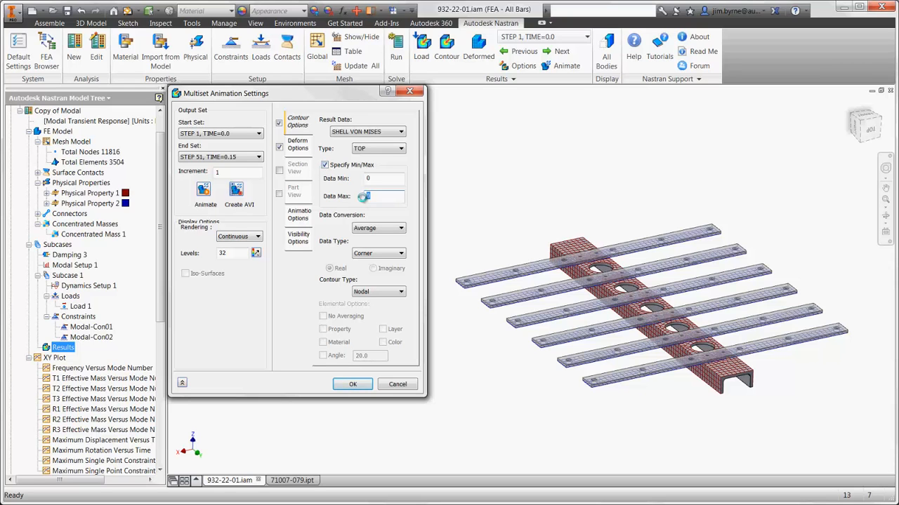
{"action": "left_click", "coordinate": [203, 190]}
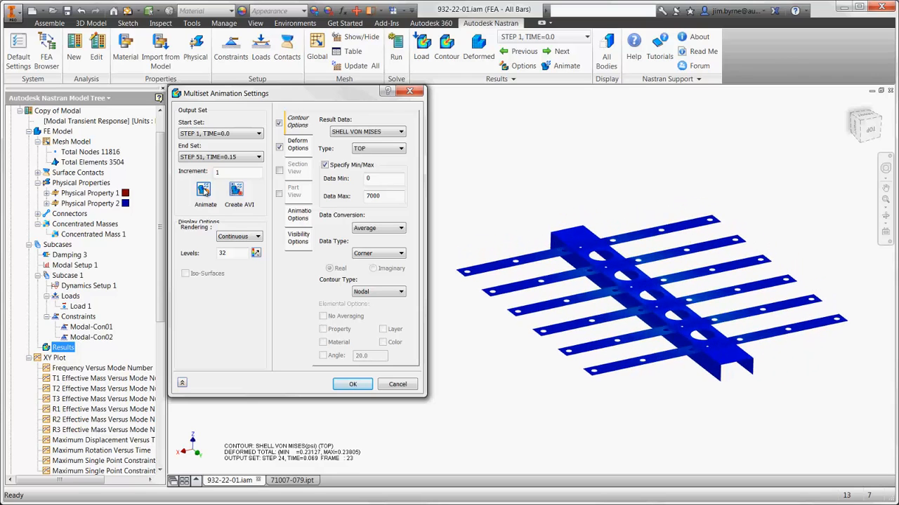
{"action": "left_click", "coordinate": [203, 191]}
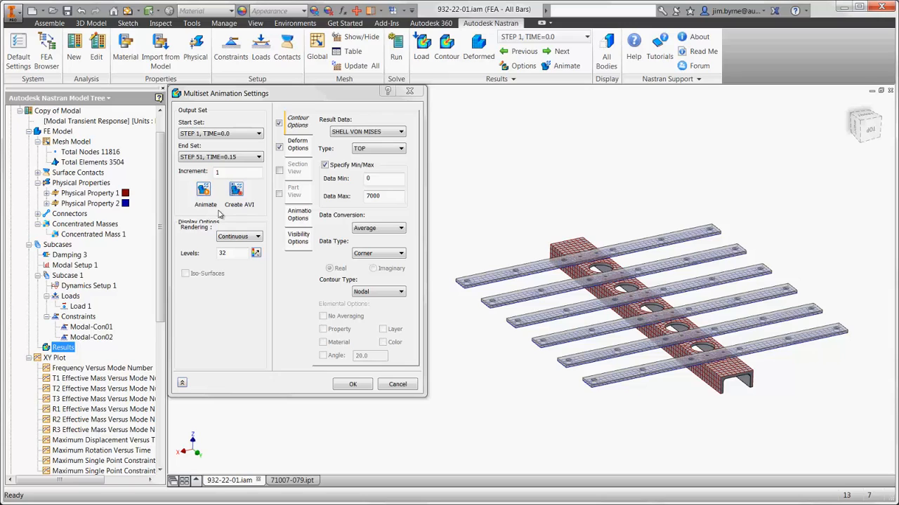
{"action": "left_click", "coordinate": [339, 385]}
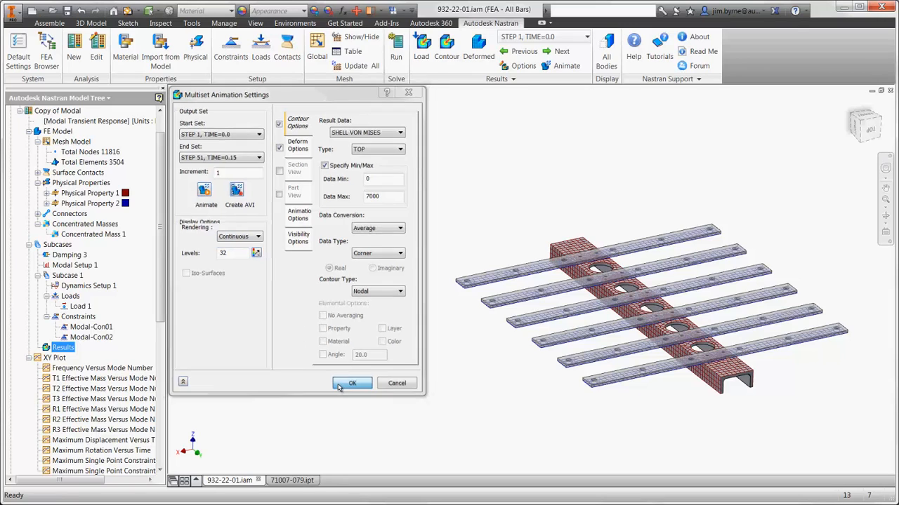
- Create an XY plot named Response of total displacement for the EndBars node group and display it
{"action": "right_click", "coordinate": [56, 359]}
{"action": "left_click", "coordinate": [78, 366]}
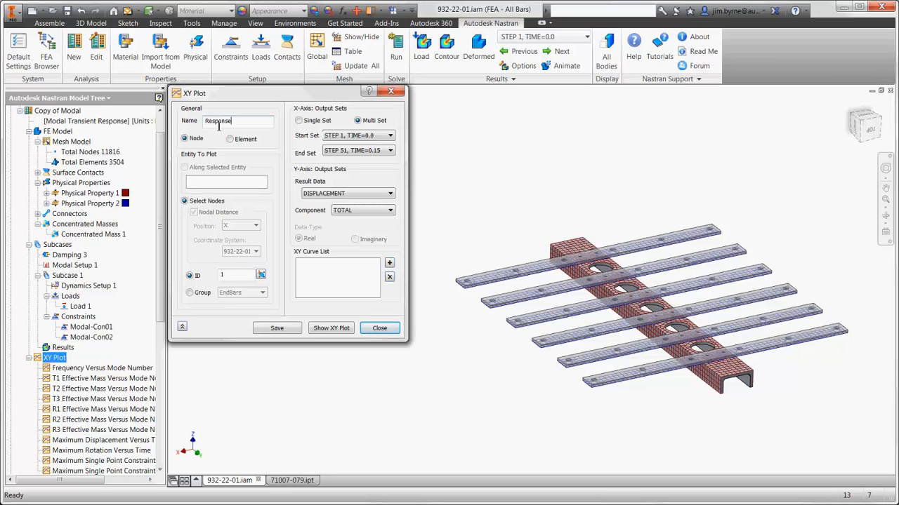
{"action": "left_click", "coordinate": [190, 293]}
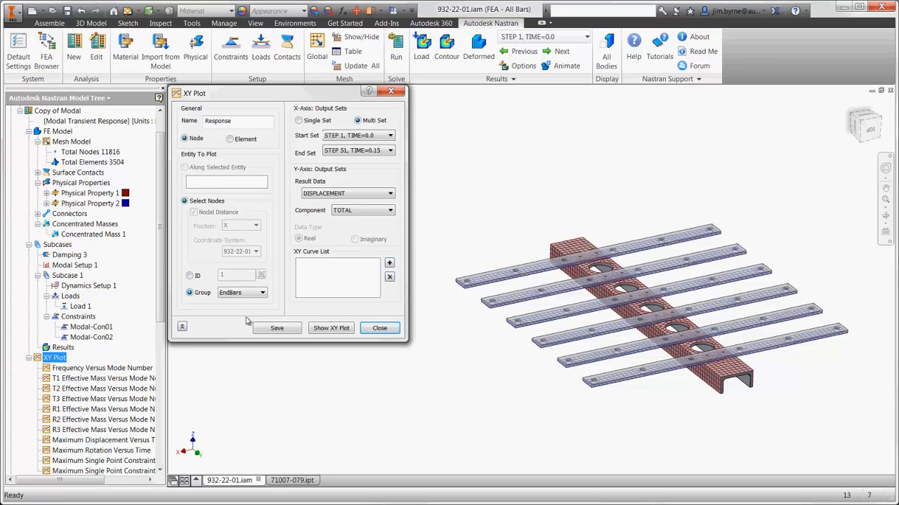
{"action": "left_click", "coordinate": [322, 328]}
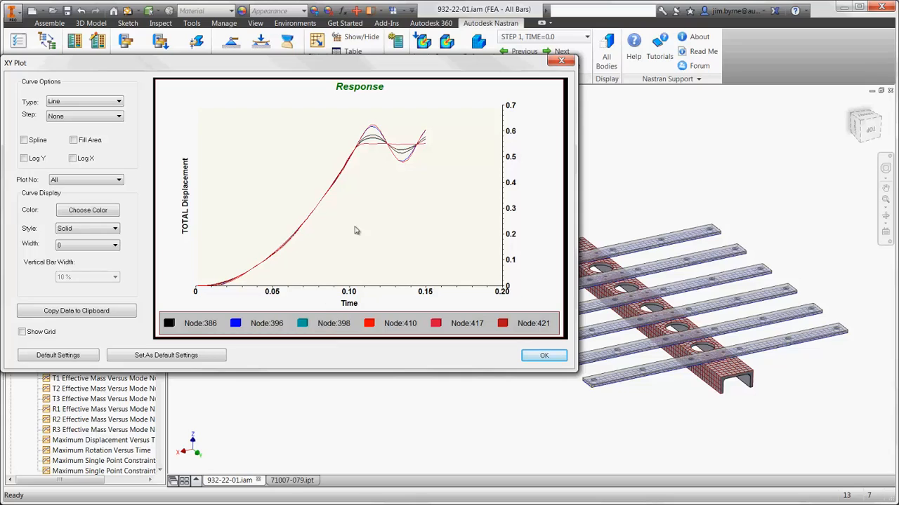
- Inspect the peak and trough of the displacement curves, close the graph and save the Response plot
{"action": "mouse_move", "coordinate": [374, 129]}
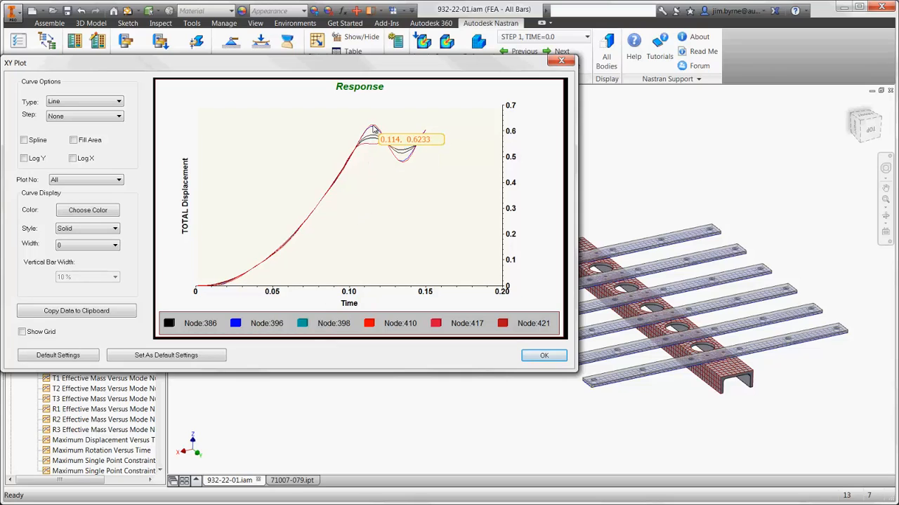
{"action": "mouse_move", "coordinate": [402, 166]}
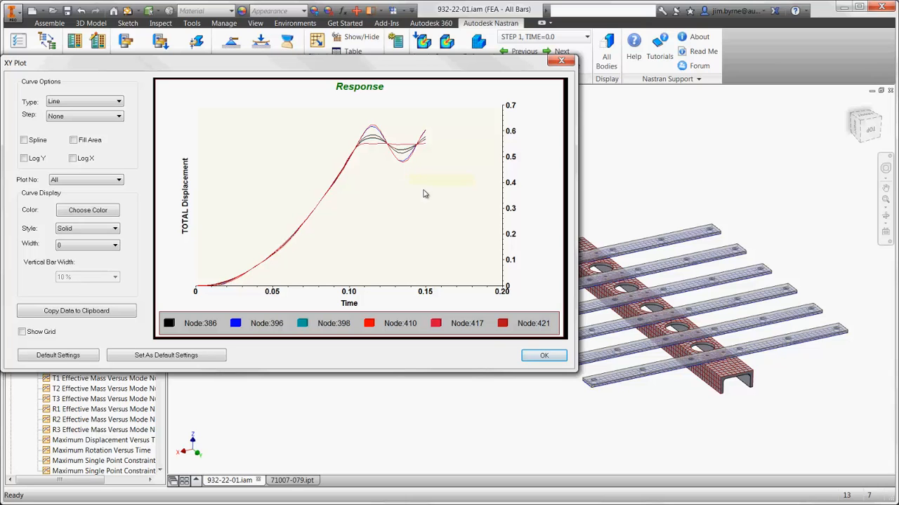
{"action": "left_click", "coordinate": [540, 356]}
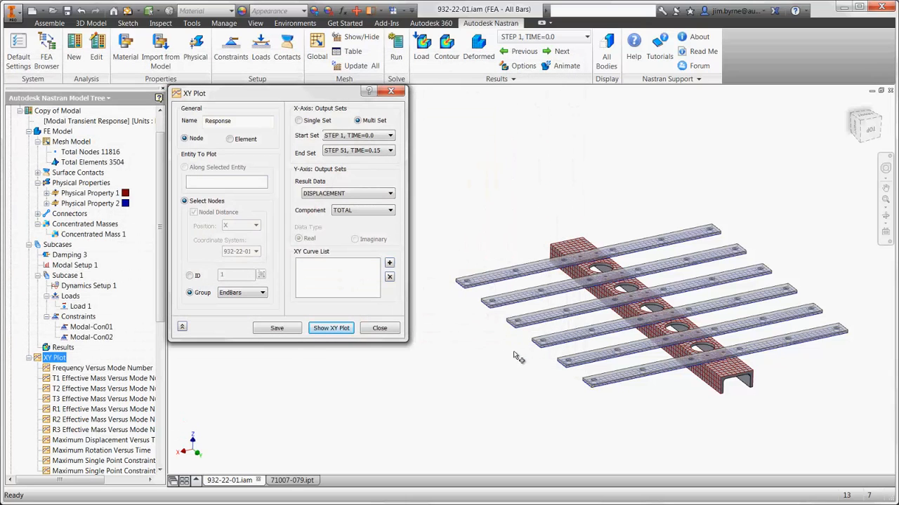
{"action": "left_click", "coordinate": [288, 329]}
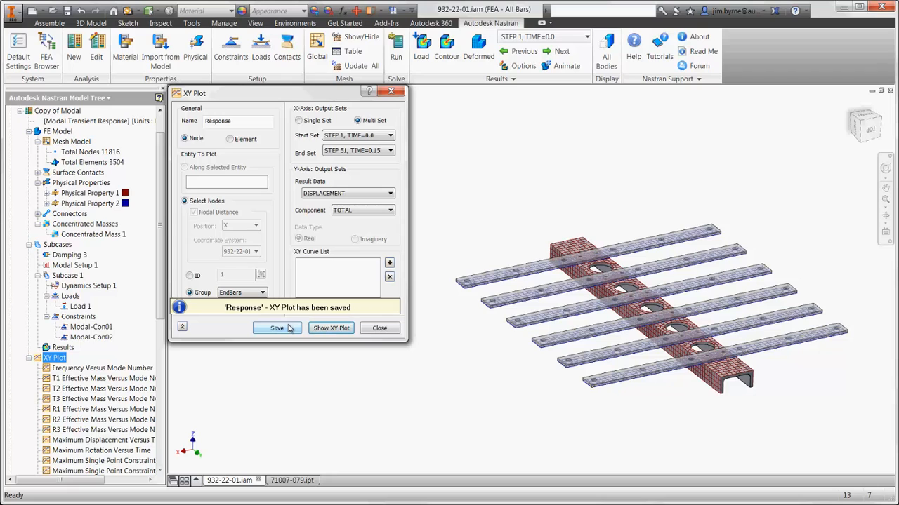
{"action": "left_click", "coordinate": [380, 328]}
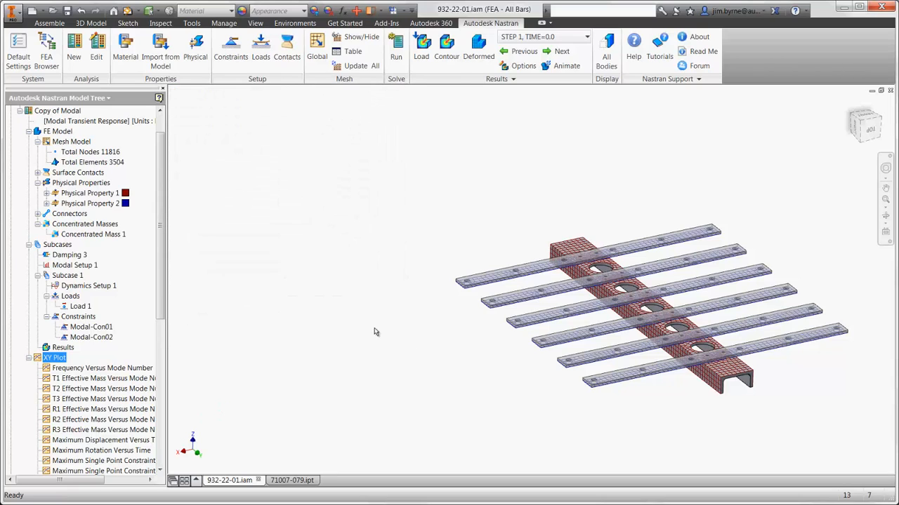
- Set the shell thickness of Physical Property 2 to 0.5 in and solve the analysis again
{"action": "right_click", "coordinate": [119, 208]}
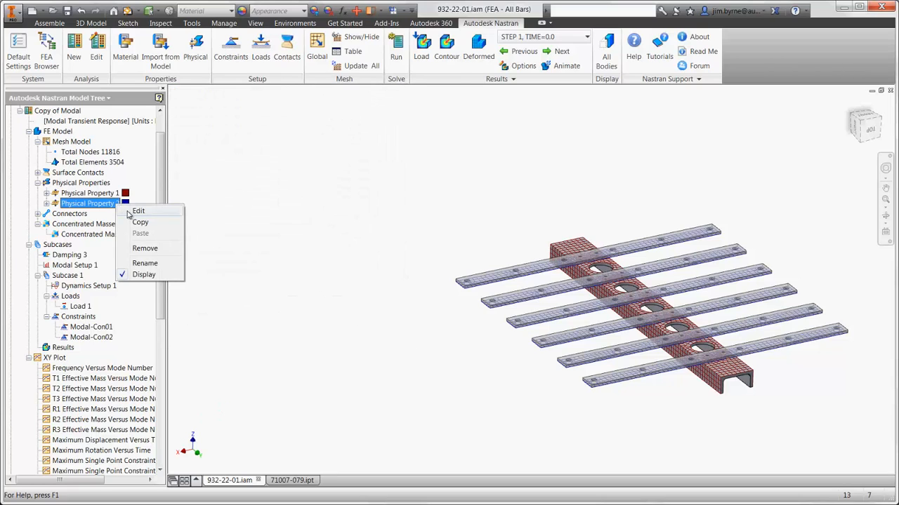
{"action": "left_click", "coordinate": [129, 214]}
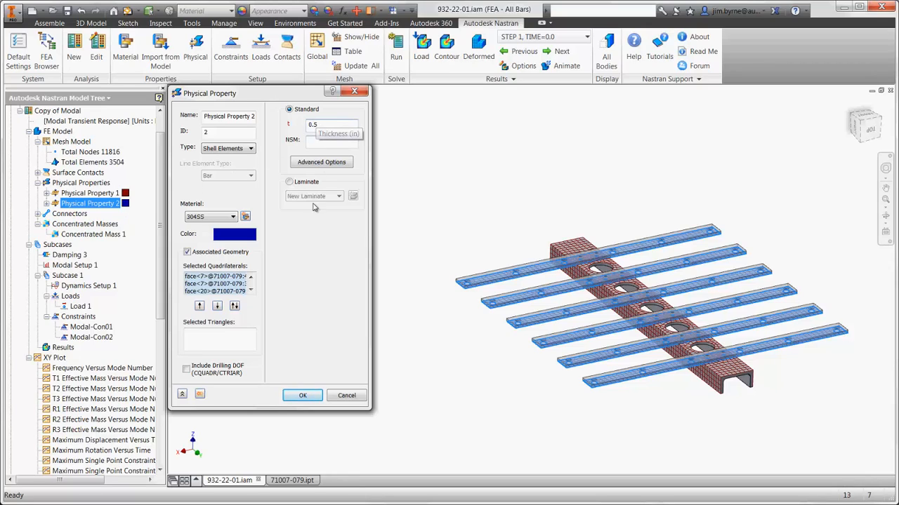
{"action": "left_click", "coordinate": [293, 395]}
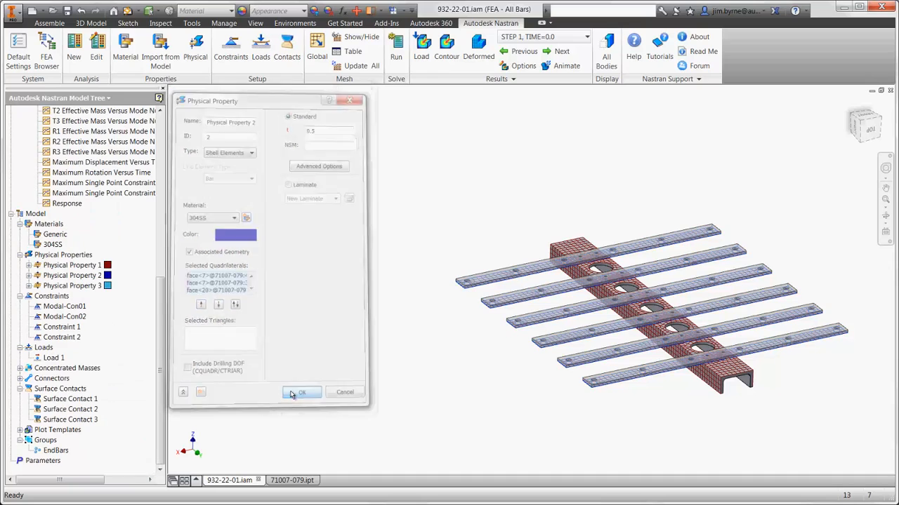
{"action": "left_click", "coordinate": [396, 59]}
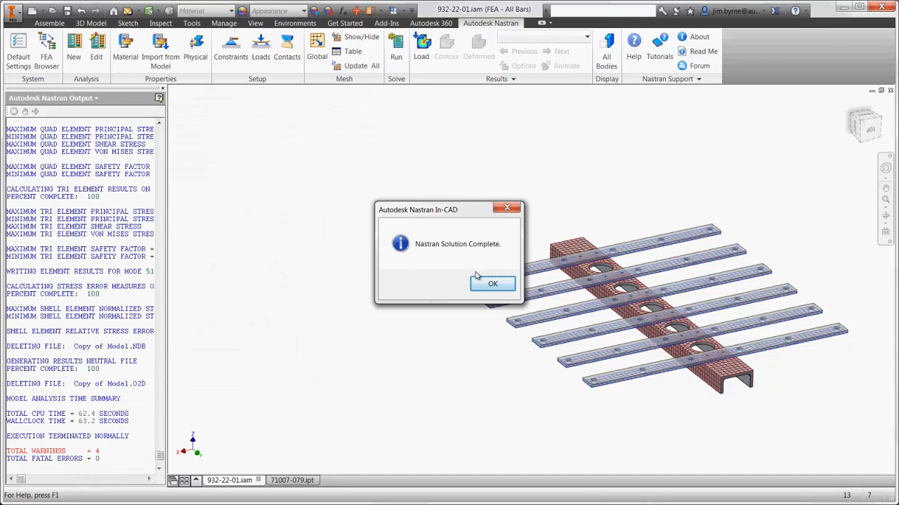
{"action": "left_click", "coordinate": [483, 282]}
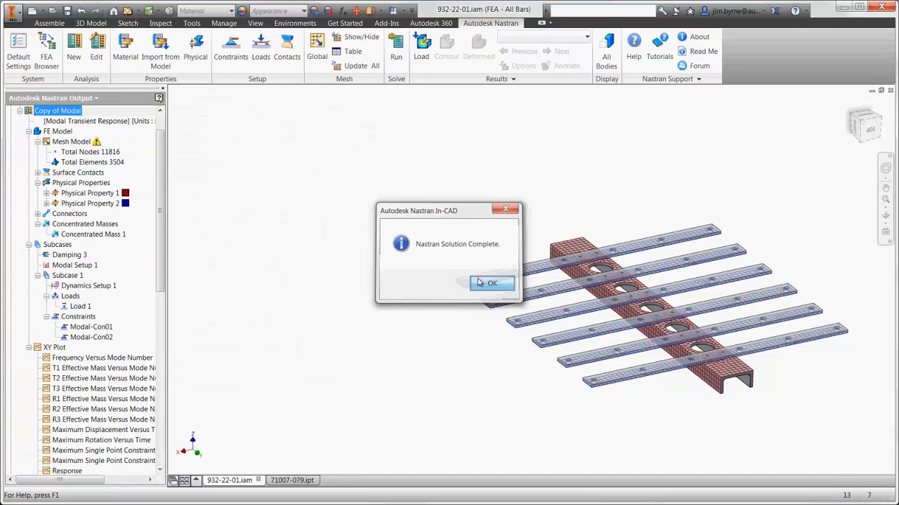
- Plot total displacement over time for the EndBars node group and examine the peak and trough of the new response
{"action": "right_click", "coordinate": [55, 360]}
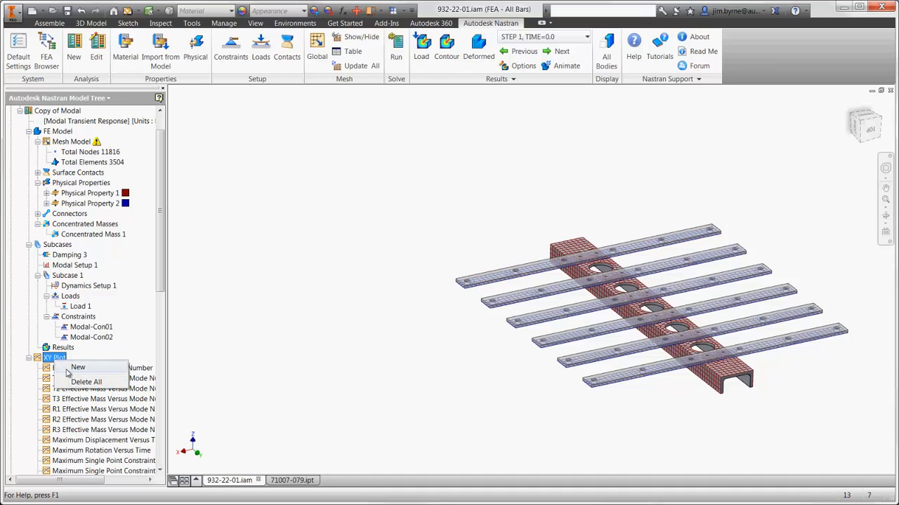
{"action": "left_click", "coordinate": [74, 368]}
{"action": "left_click", "coordinate": [190, 294]}
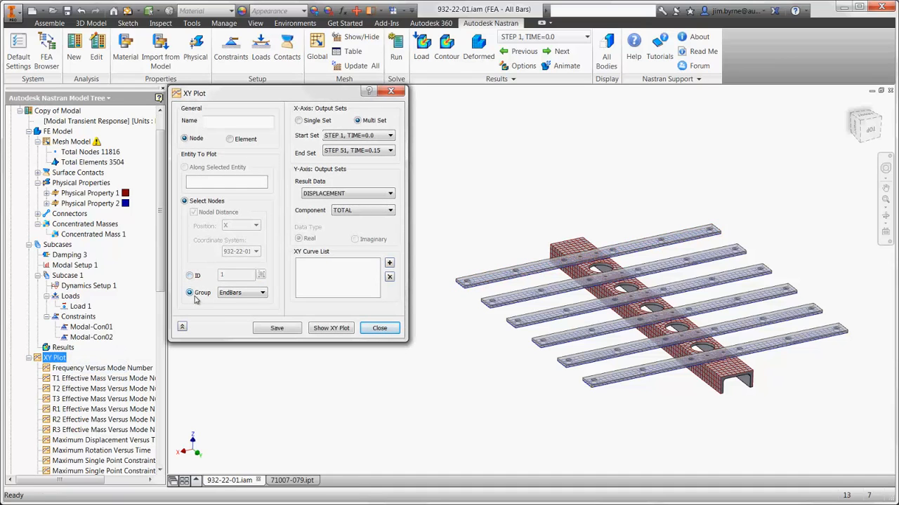
{"action": "left_click", "coordinate": [331, 328]}
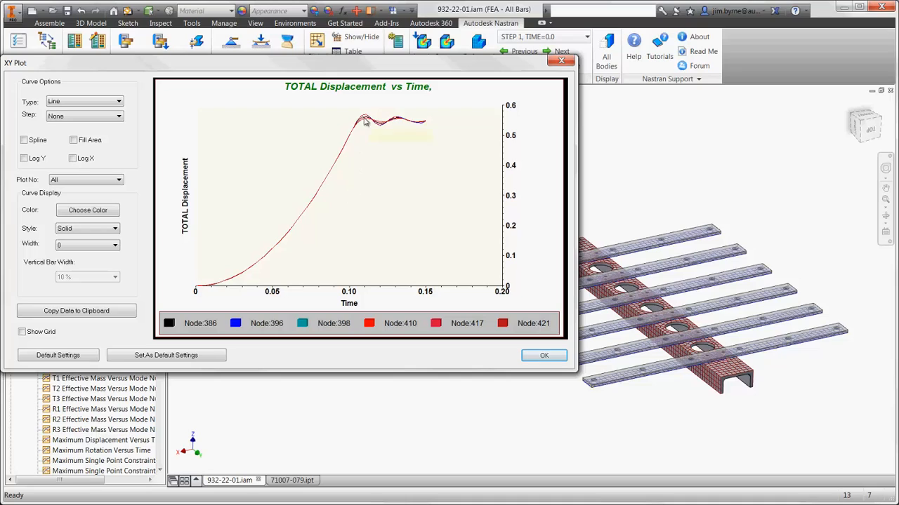
{"action": "mouse_move", "coordinate": [365, 118]}
{"action": "mouse_move", "coordinate": [379, 132]}
{"action": "left_click", "coordinate": [543, 355]}
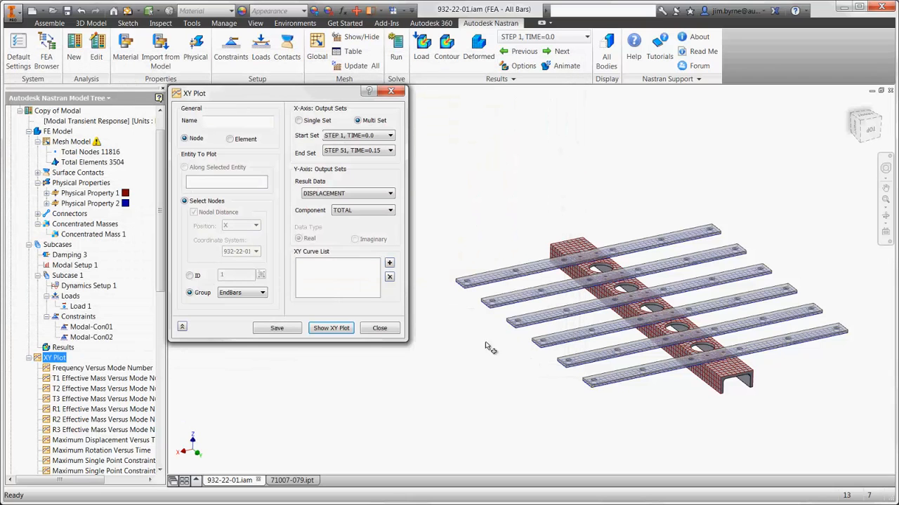
{"action": "key", "text": "F6"}
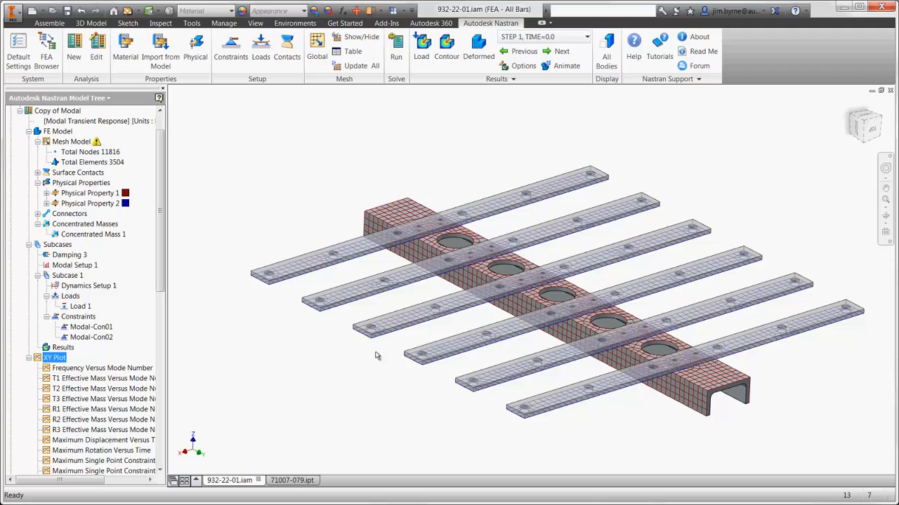
- In the bar part 71007-079.ipt, set the Thickness user parameter to 0.5 in
{"action": "left_click", "coordinate": [302, 479]}
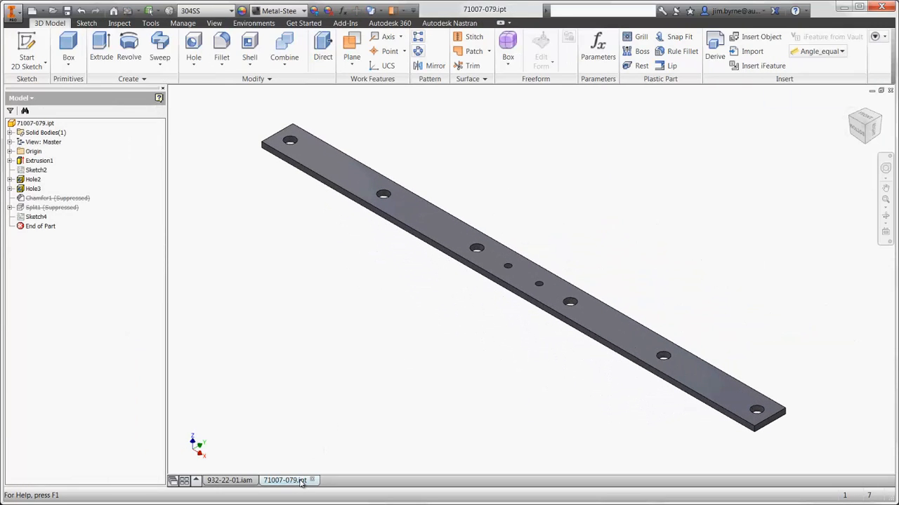
{"action": "left_click", "coordinate": [597, 49]}
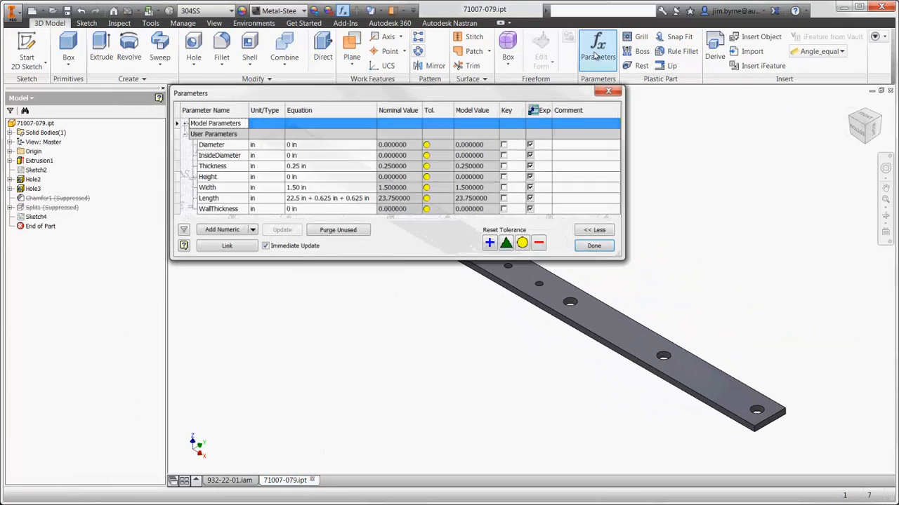
{"action": "left_click", "coordinate": [316, 166]}
{"action": "type", "text": ".5"}
{"action": "key", "text": "Return"}
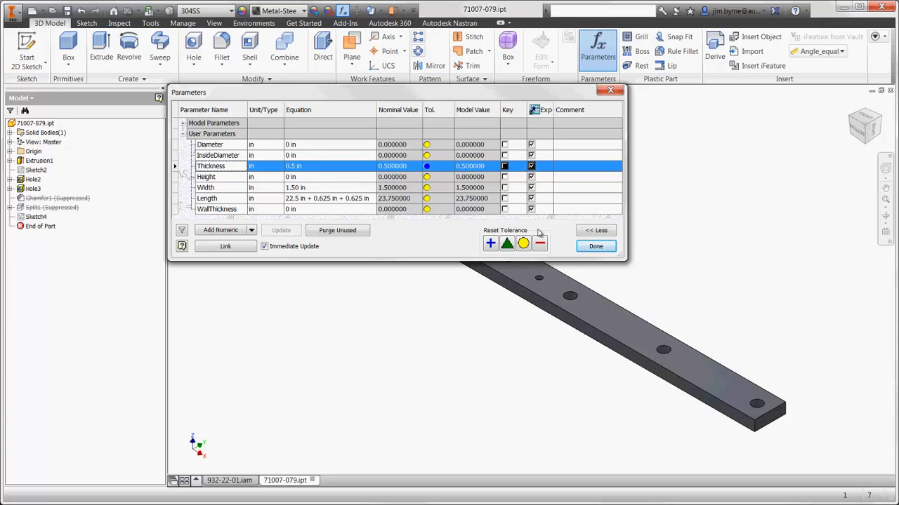
{"action": "left_click", "coordinate": [596, 246]}
- Return to the 932-22-01.iam assembly, hide the mesh and activate the New Design level of detail
{"action": "left_click", "coordinate": [229, 480]}
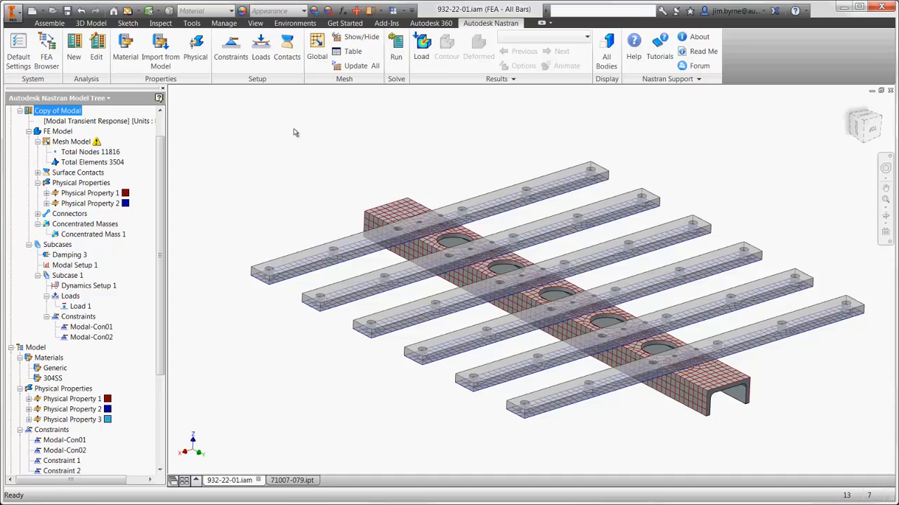
{"action": "left_click", "coordinate": [355, 36]}
{"action": "left_click", "coordinate": [46, 57]}
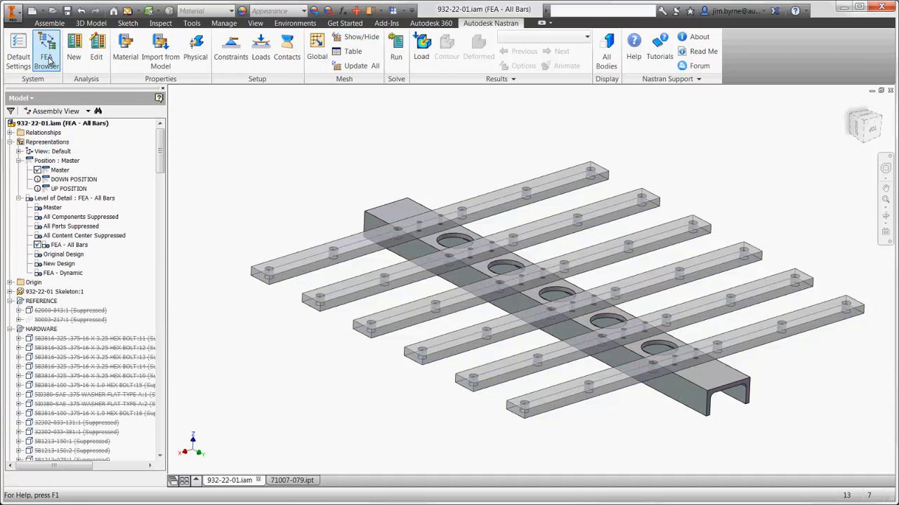
{"action": "double_click", "coordinate": [57, 265]}
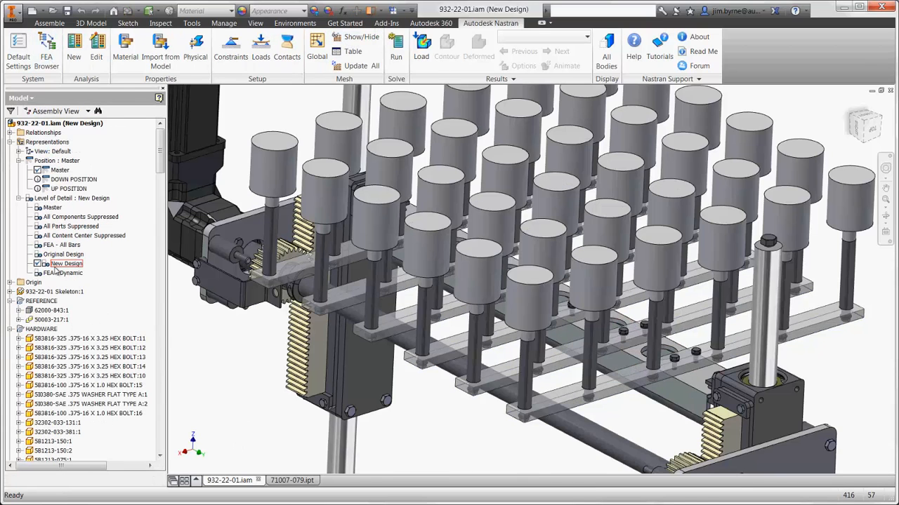
{"action": "key", "text": "F6"}
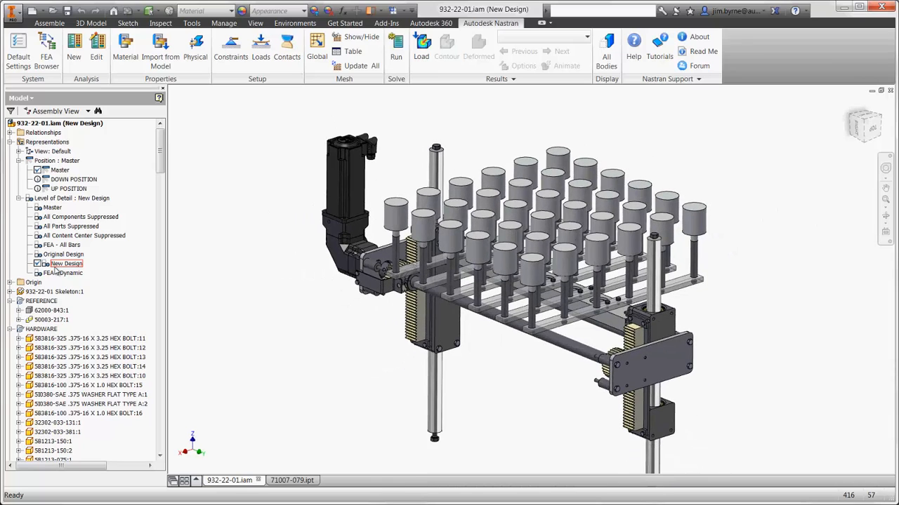